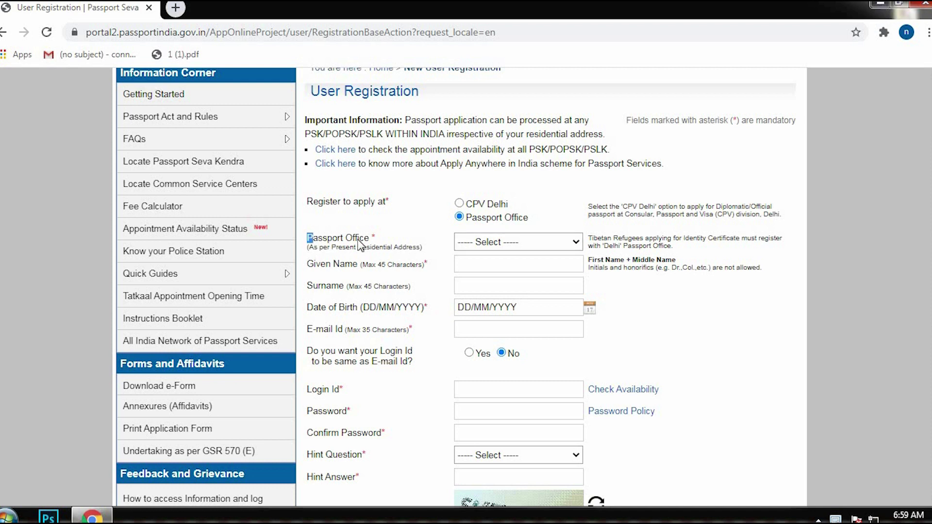
Pick Cochin as the passport office, then switch it to Kozhikode.
left_click(512, 247)
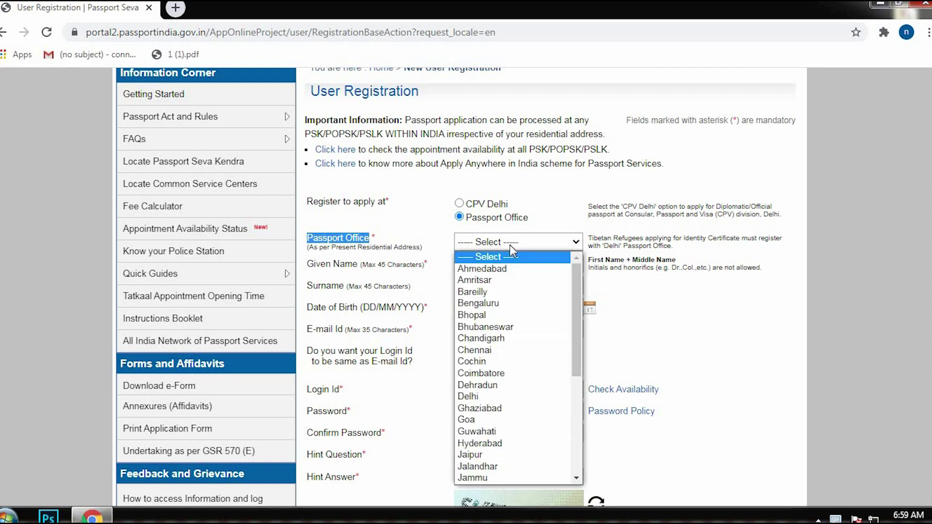
key("Down")
key("Down")
key("Down")
key("Down")
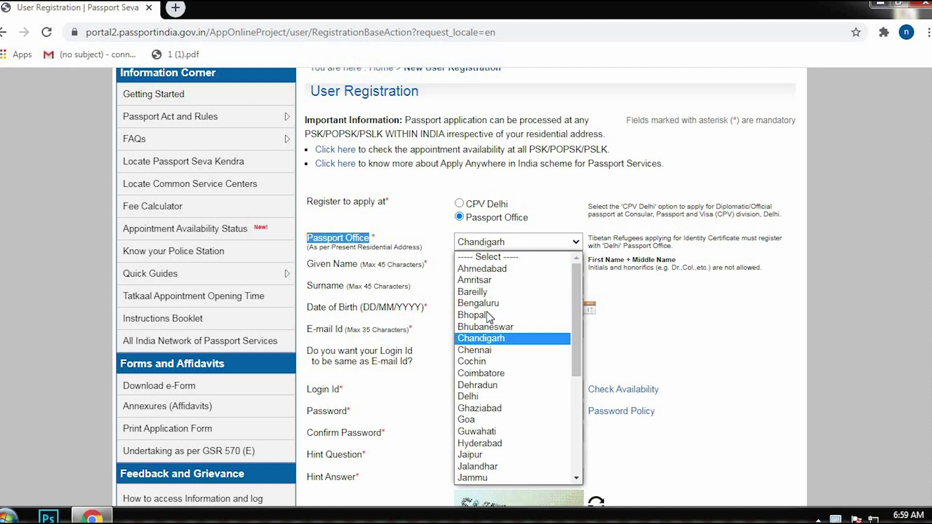
left_click(468, 361)
left_click(485, 246)
key("k")
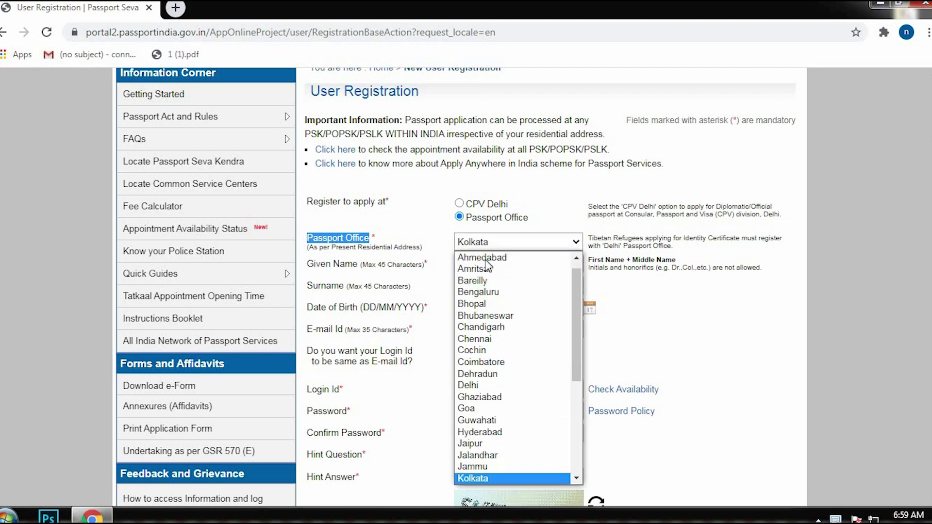
key("Down")
scroll(479, 456, "down", 1)
left_click(479, 448)
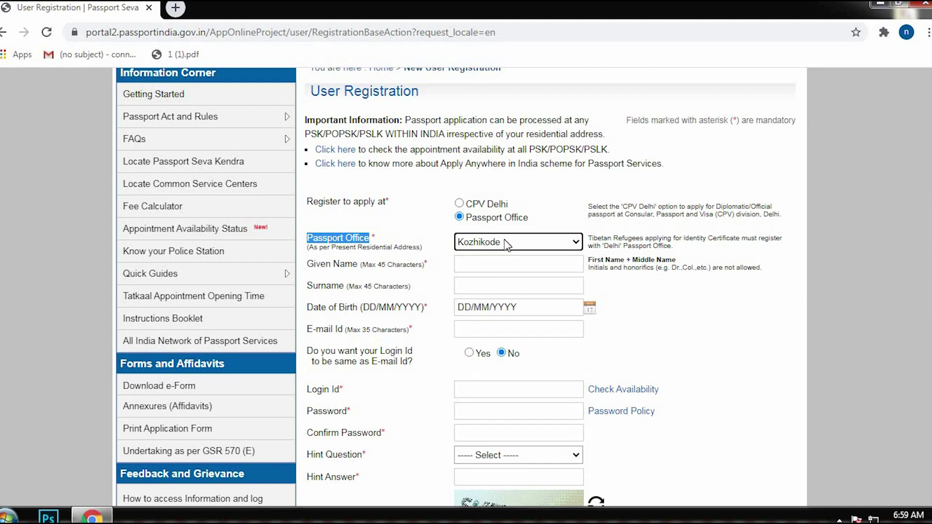
Change the passport office back to Cochin.
left_click(507, 244)
key("Up")
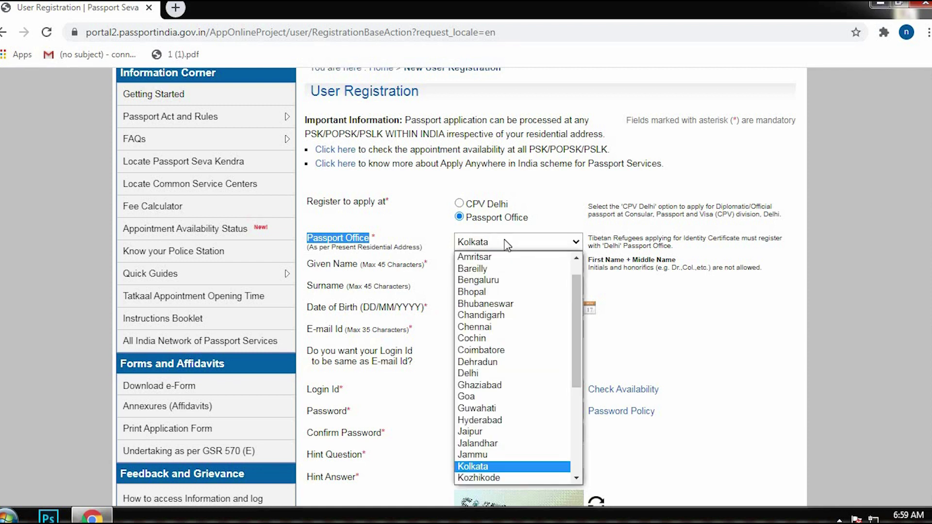
scroll(495, 315, "up", 2)
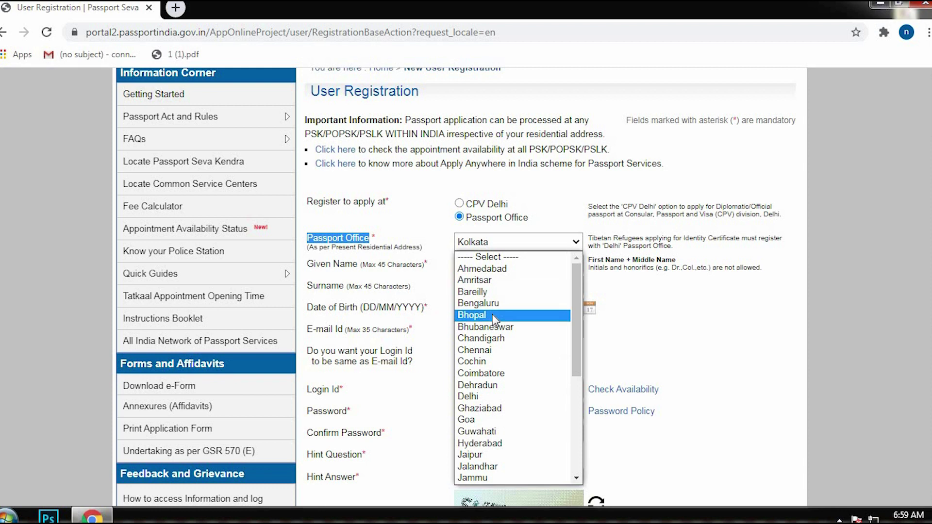
type("co")
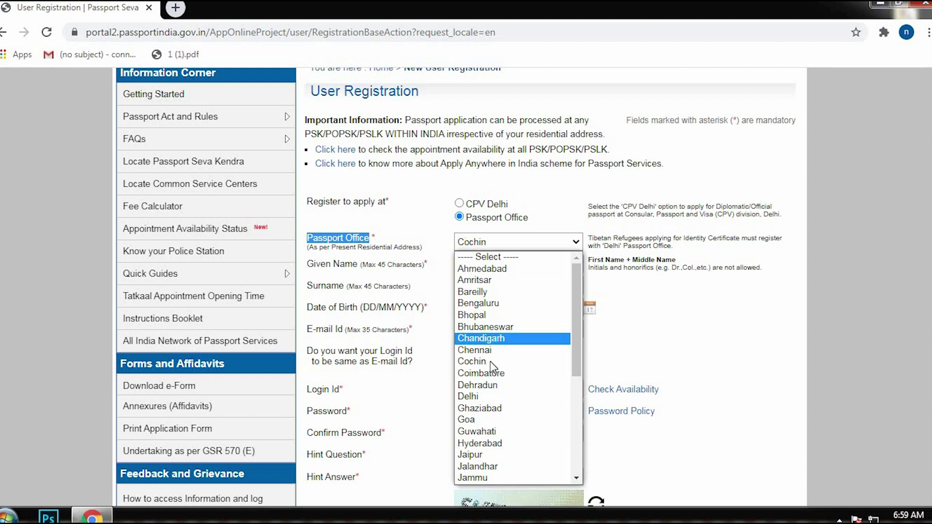
left_click(492, 364)
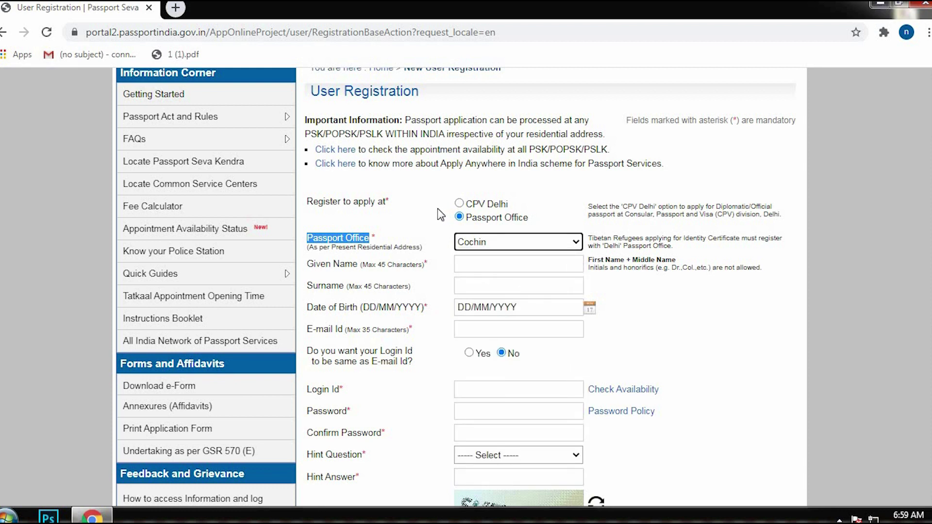
left_click(471, 266)
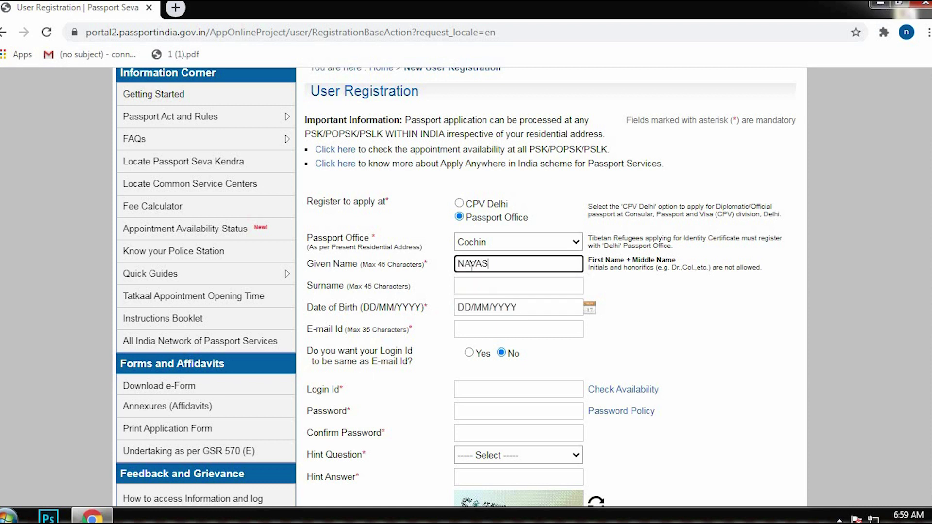
key("Tab")
key("Tab")
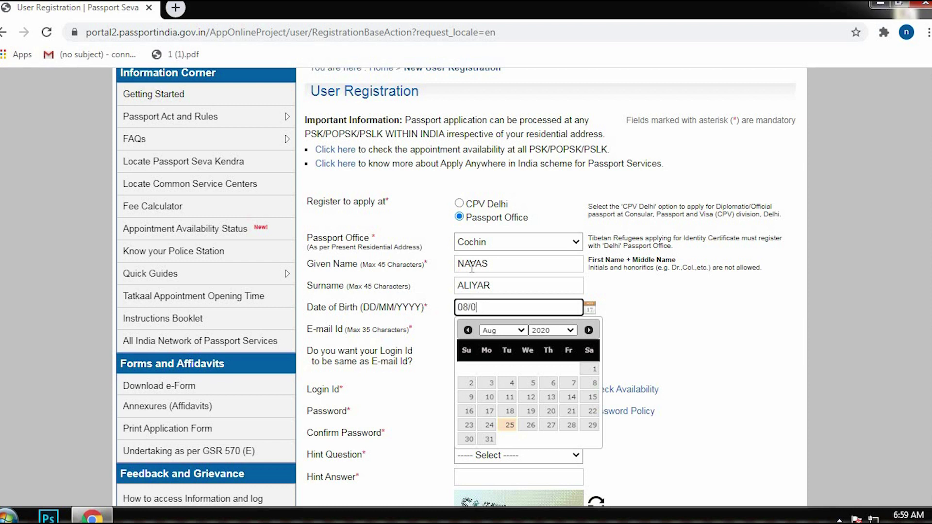
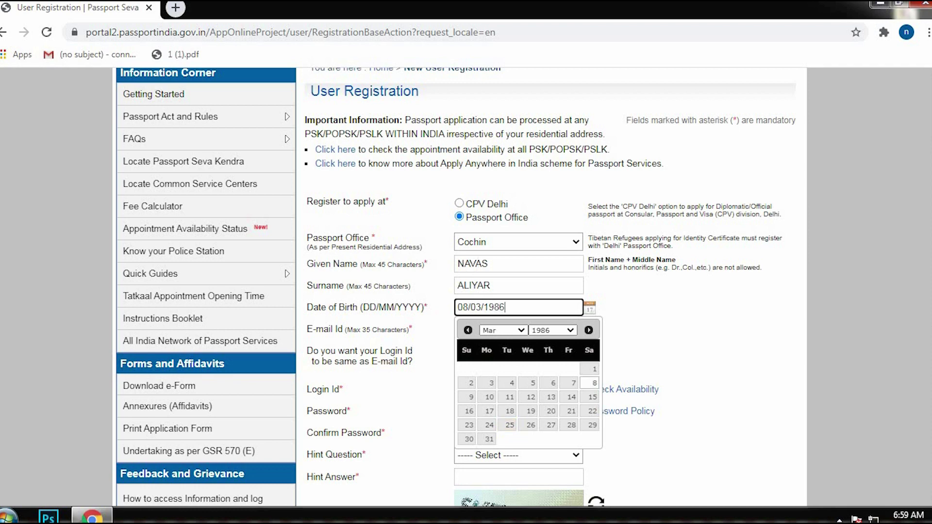
left_click(822, 332)
scroll(562, 285, "down", 2)
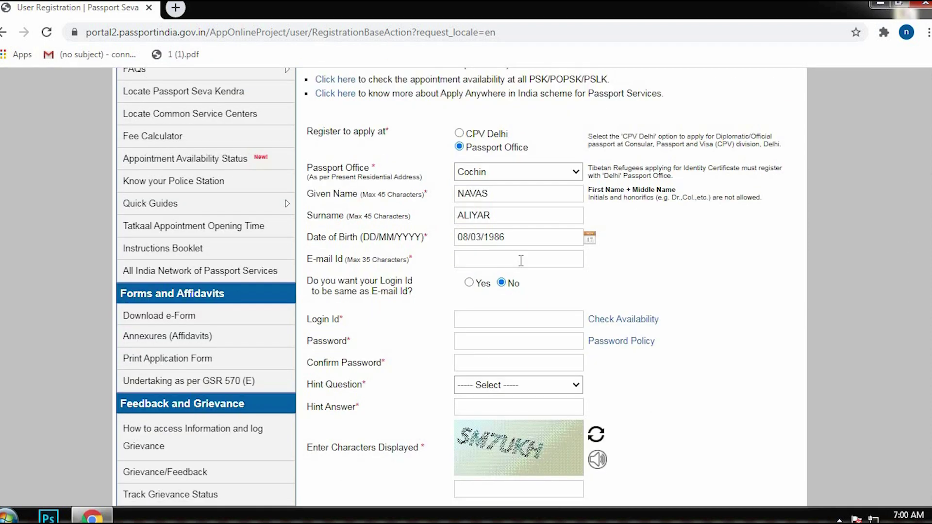
Enter the applicant's e-mail address and answer No to 'Login Id same as E-mail'.
left_click(521, 261)
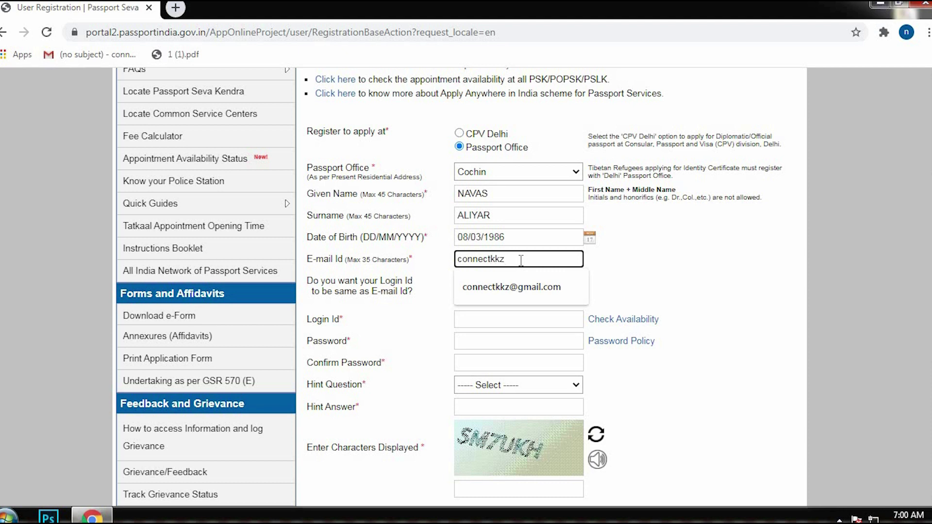
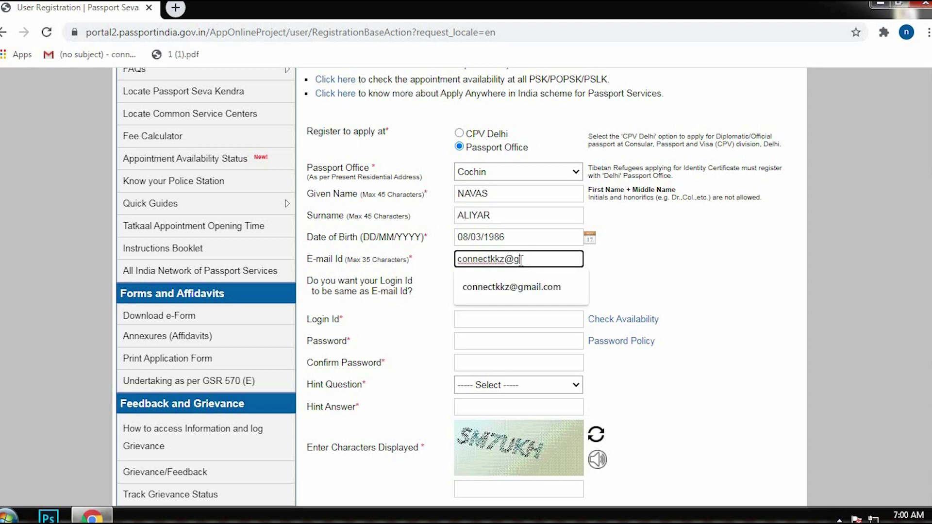
left_click(778, 328)
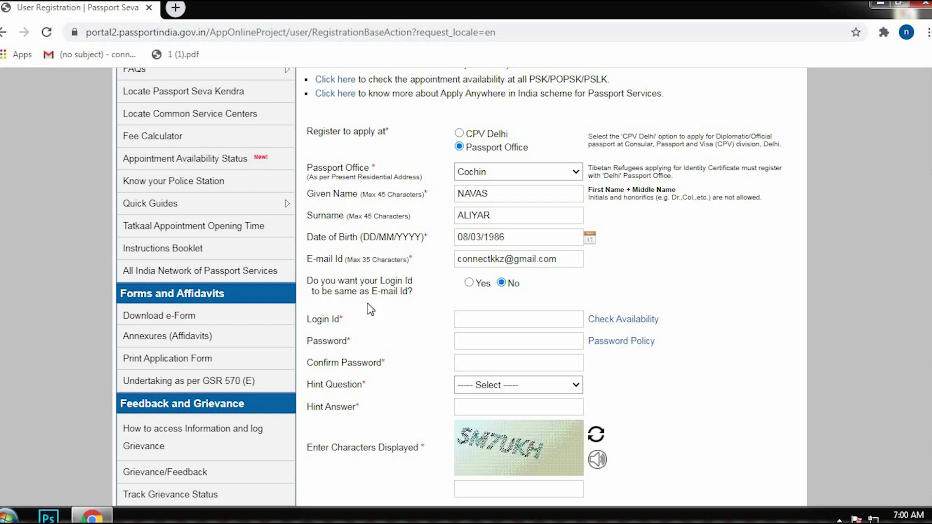
left_click(469, 283)
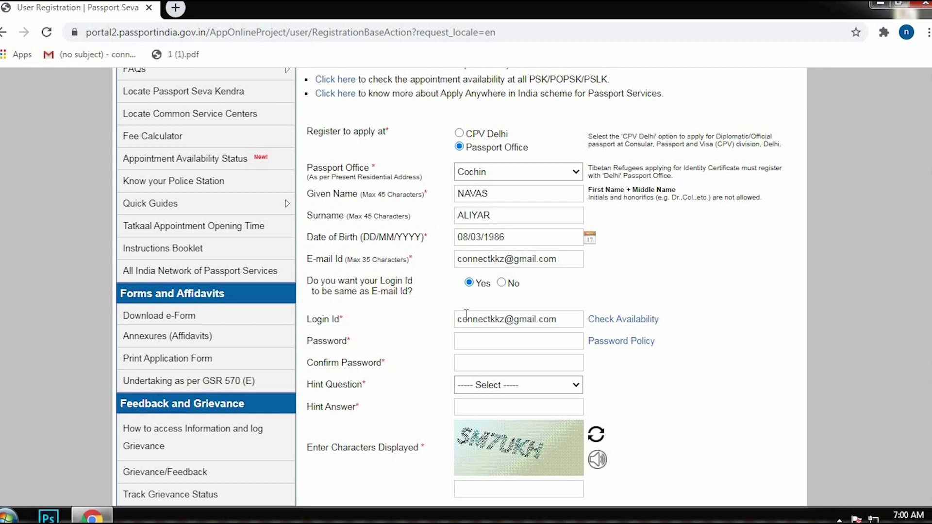
left_click(502, 283)
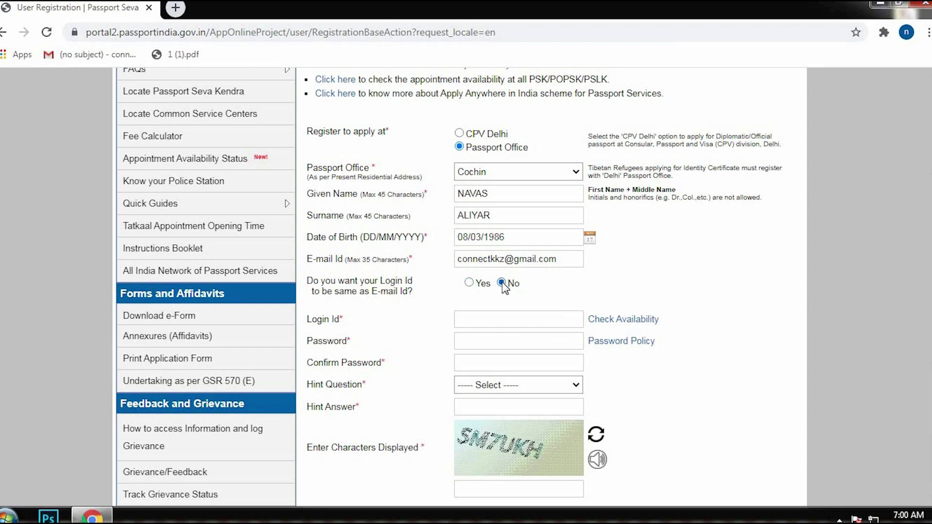
Enter a custom login id, check its availability, and fill in and confirm the password.
left_click(496, 322)
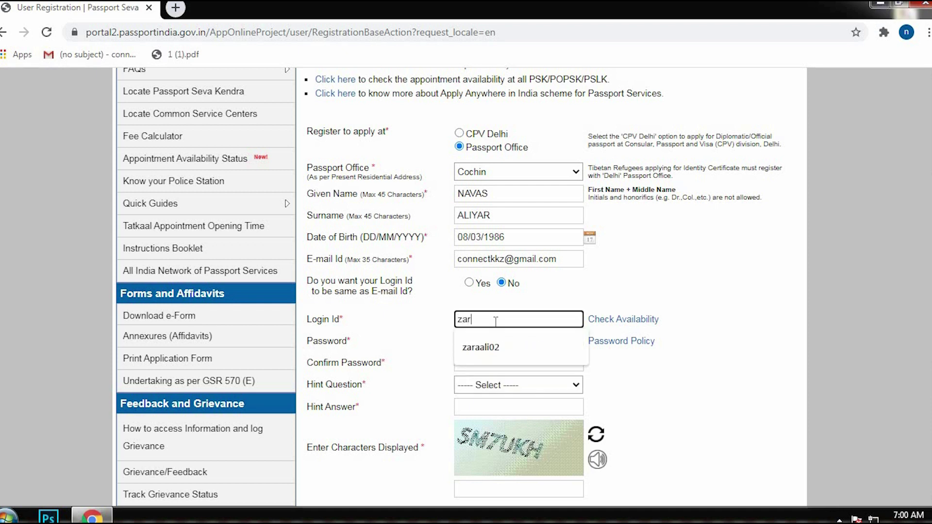
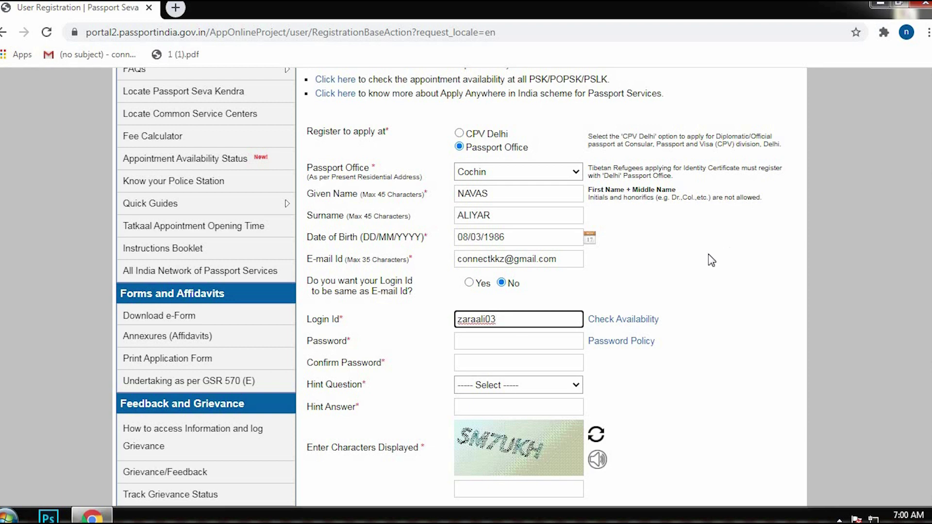
left_click(648, 322)
scroll(487, 218, "down", 6)
left_click(488, 219)
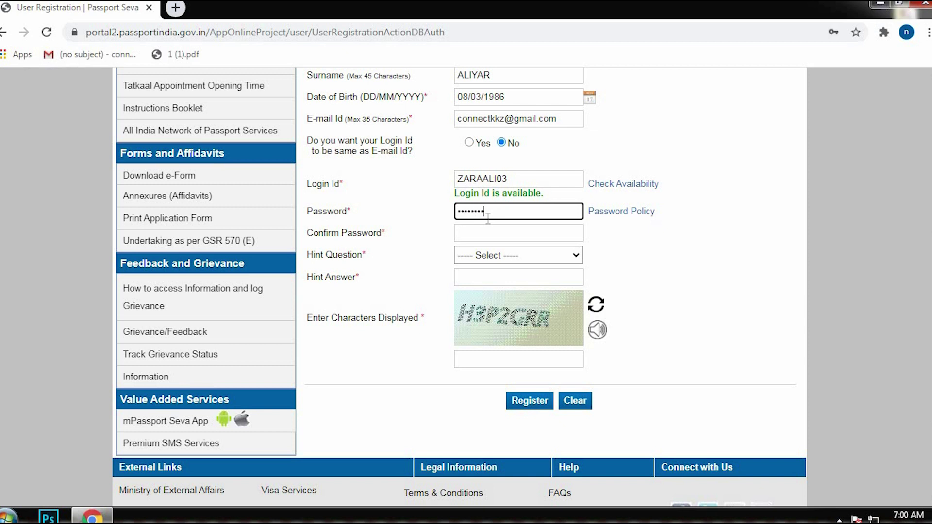
key("Tab")
key("Tab")
type("Z")
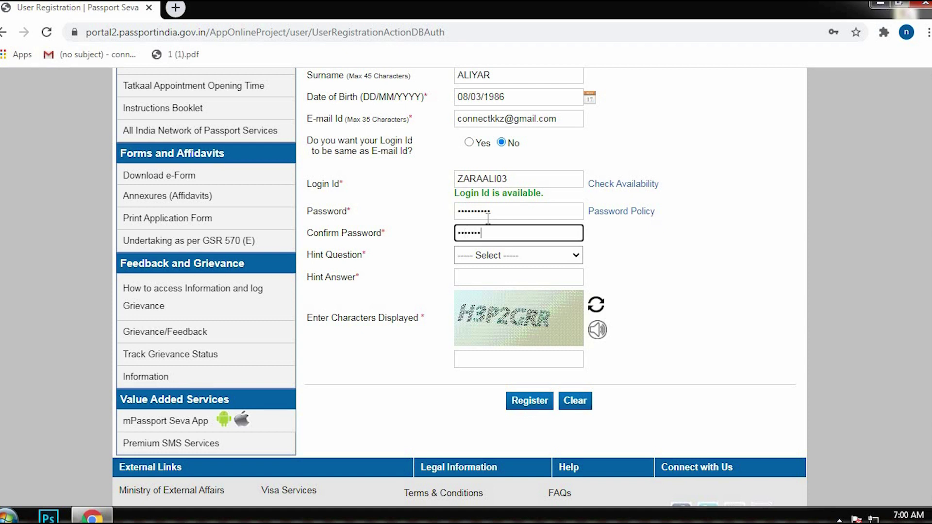
Choose Birth City as the hint question, add the answer and captcha, and register.
left_click(485, 256)
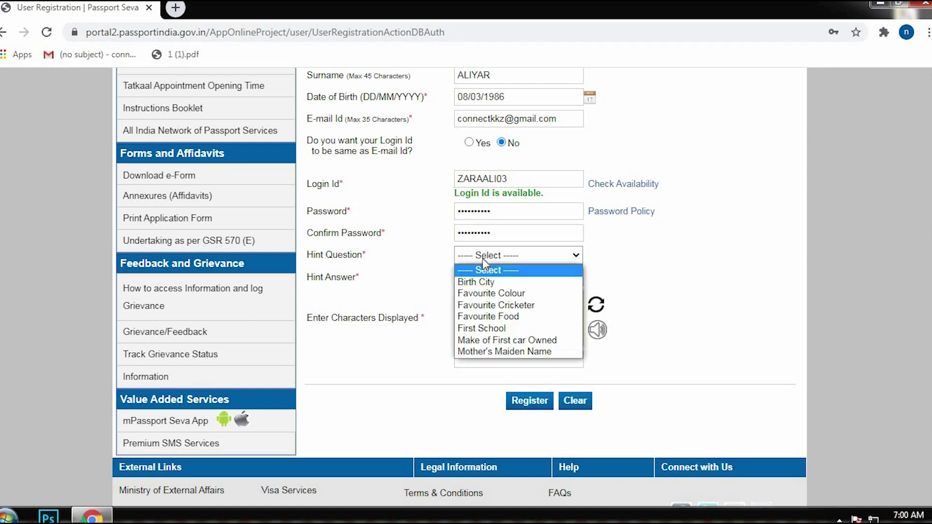
left_click(479, 286)
left_click(481, 277)
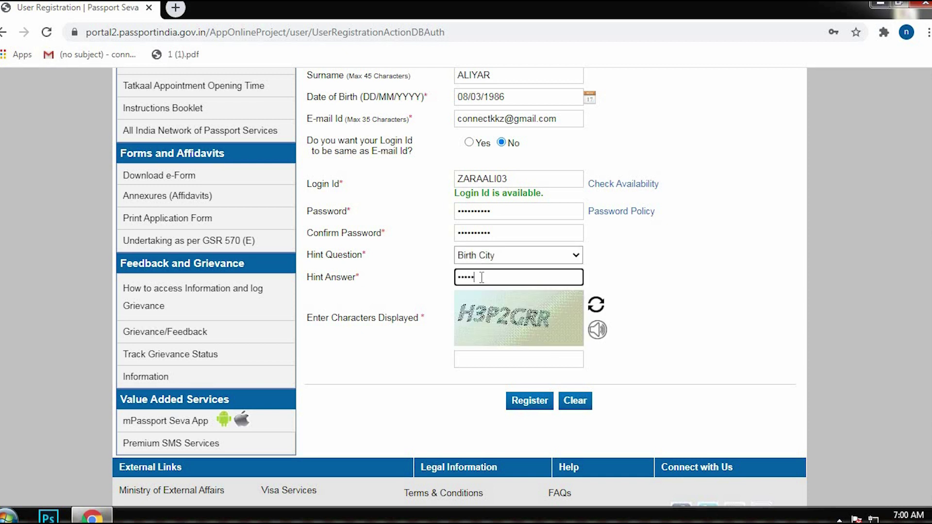
key("Tab")
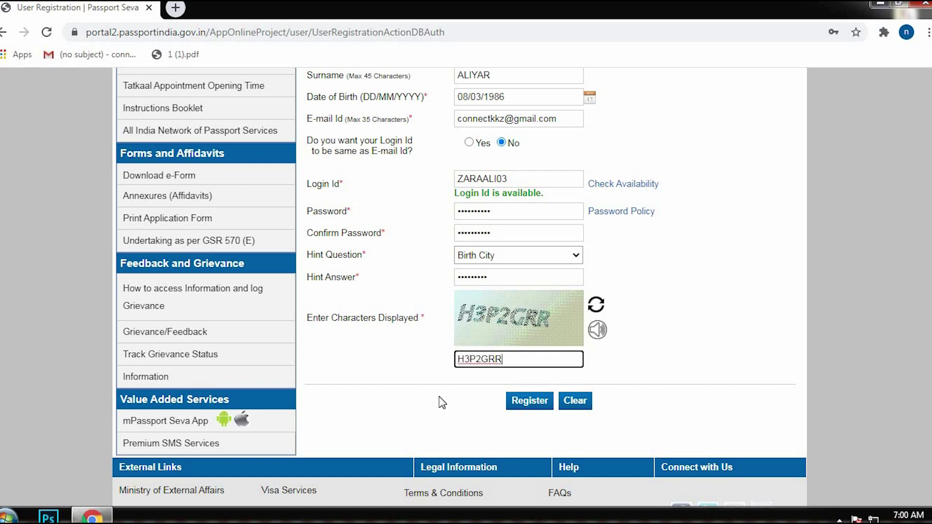
scroll(409, 278, "up", 6)
scroll(488, 327, "down", 7)
scroll(488, 327, "down", 2)
left_click(531, 237)
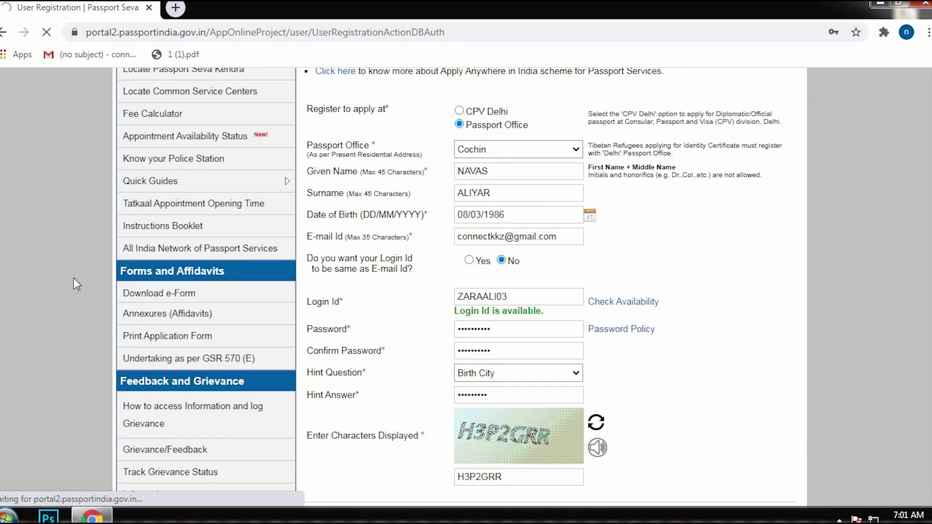
Open the Registration Confirmation e-mail's activation link and submit the new login id.
left_click_drag(307, 250, 415, 250)
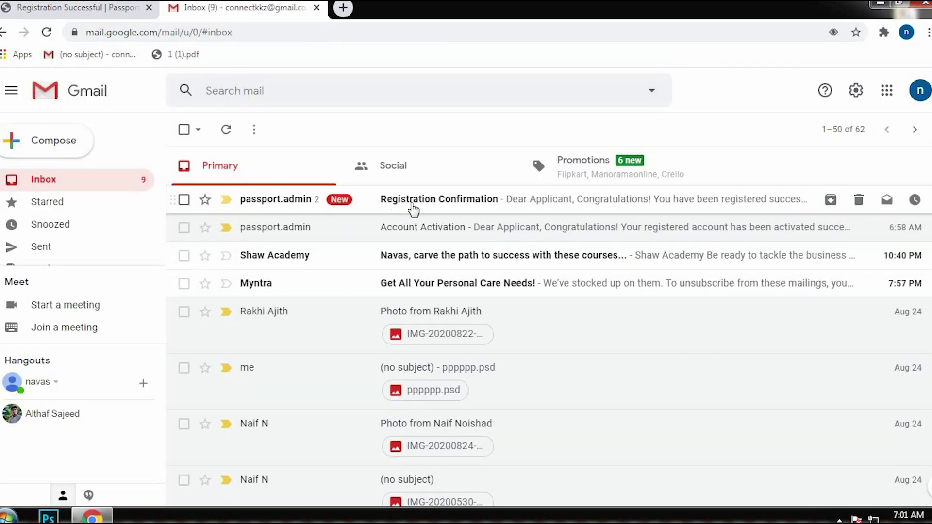
left_click(413, 203)
scroll(317, 287, "down", 5)
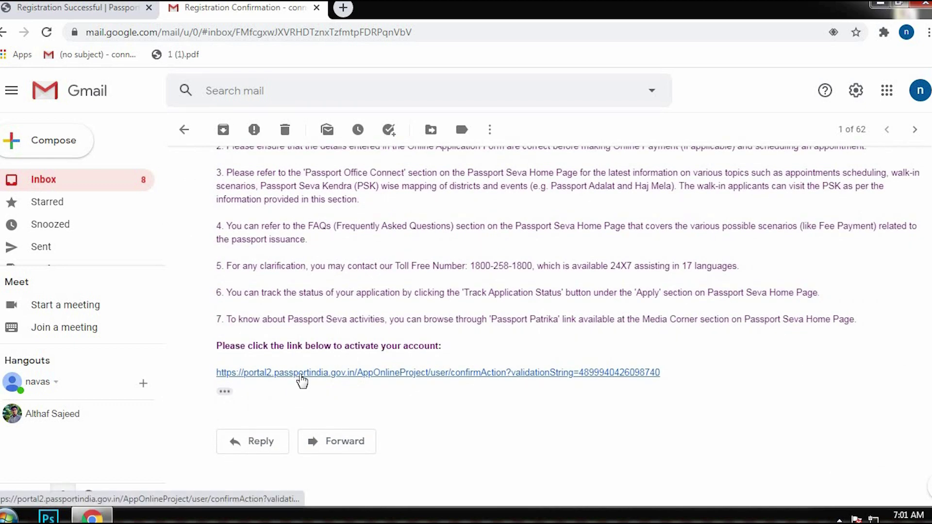
left_click(303, 381)
left_click(438, 234)
left_click(565, 266)
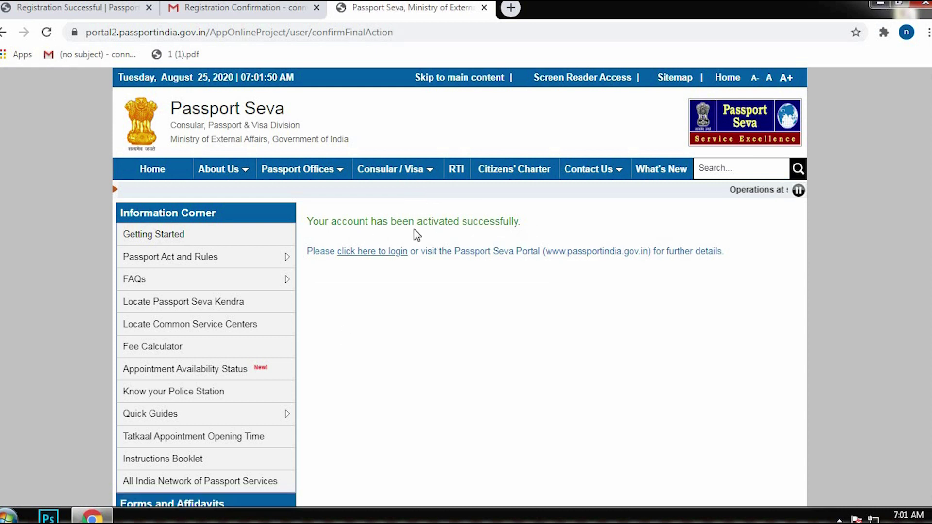
Go to the Passport Seva login page and close the registration and e-mail tabs.
left_click(382, 254)
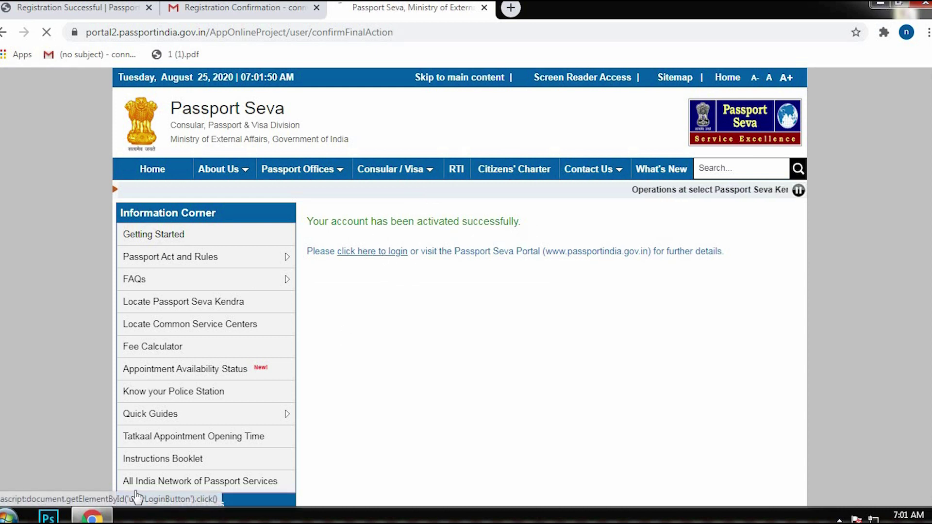
left_click(149, 7)
left_click(149, 8)
Log in with the saved login id, the account password and the captcha.
mouse_move(290, 258)
left_click(455, 282)
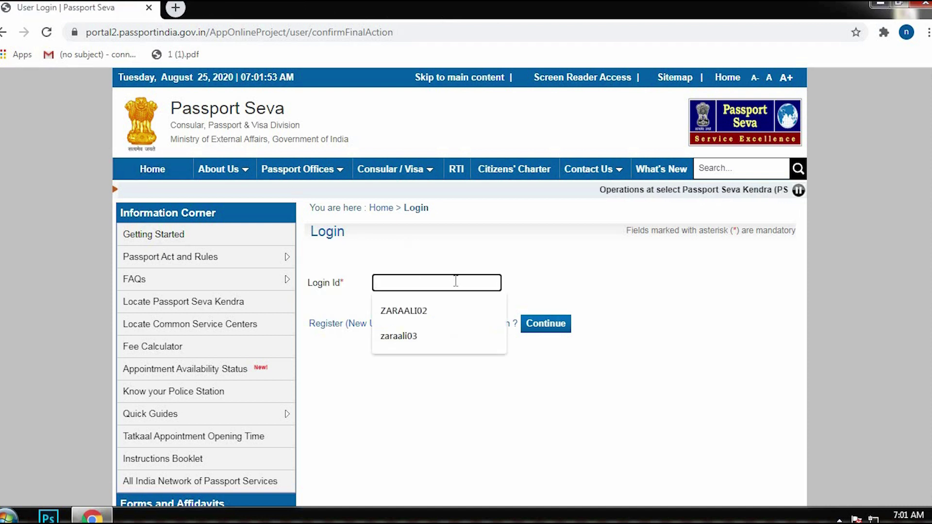
left_click(411, 339)
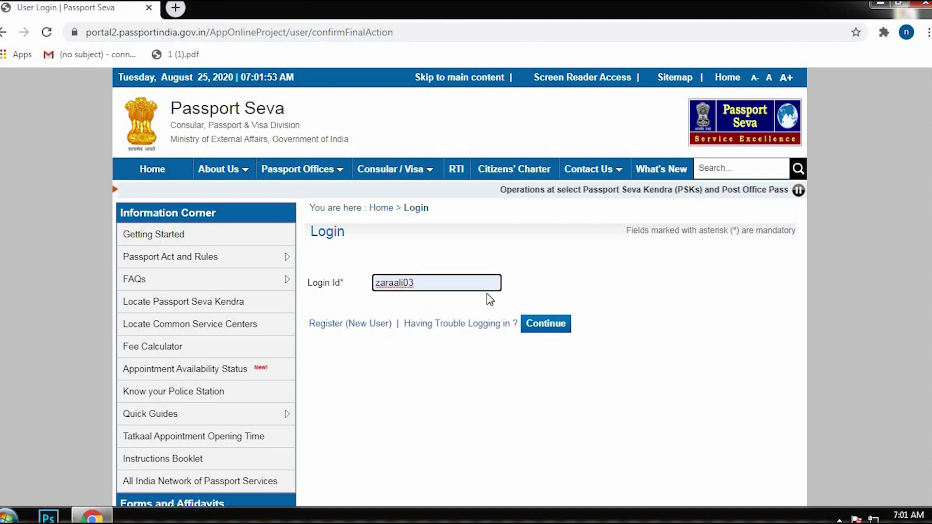
left_click(543, 325)
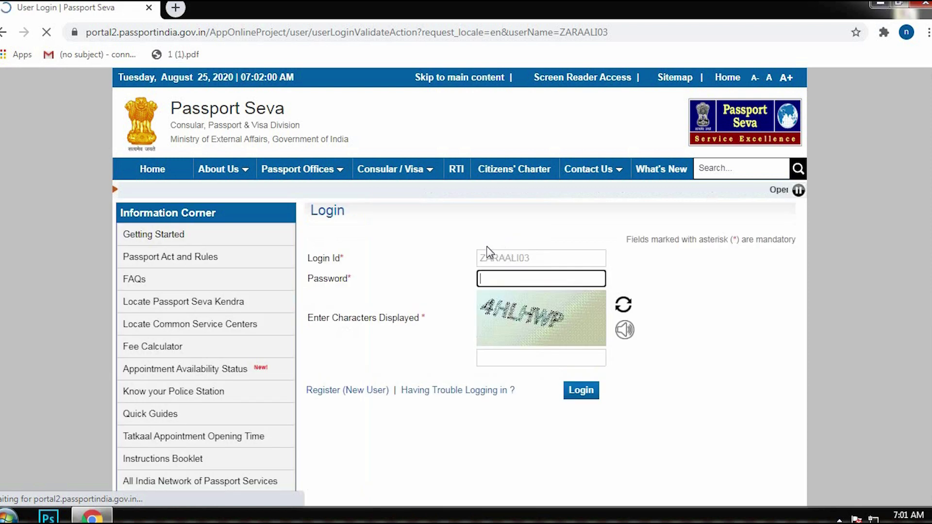
type("******")
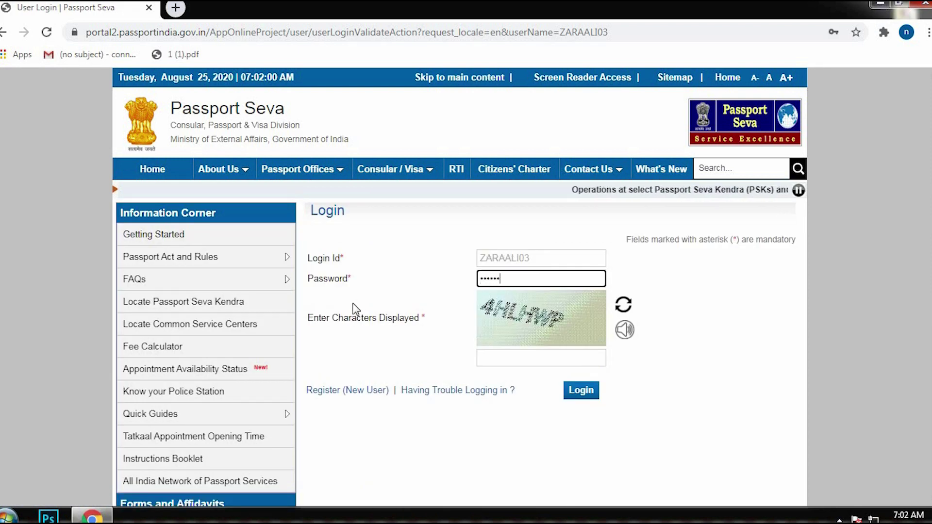
type("****")
key("Tab")
type("4HLHWP")
left_click(581, 391)
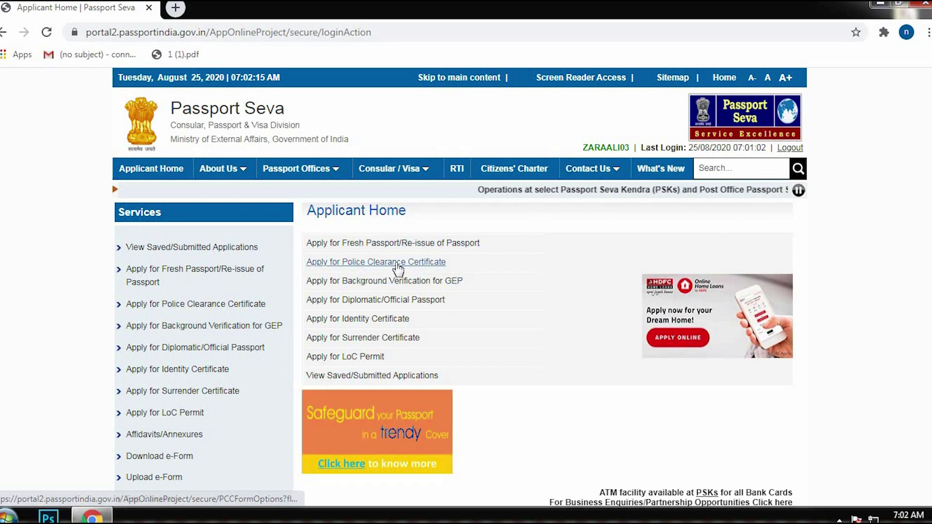
Start a Fresh Passport/Re-issue application and open the online application form.
left_click(376, 243)
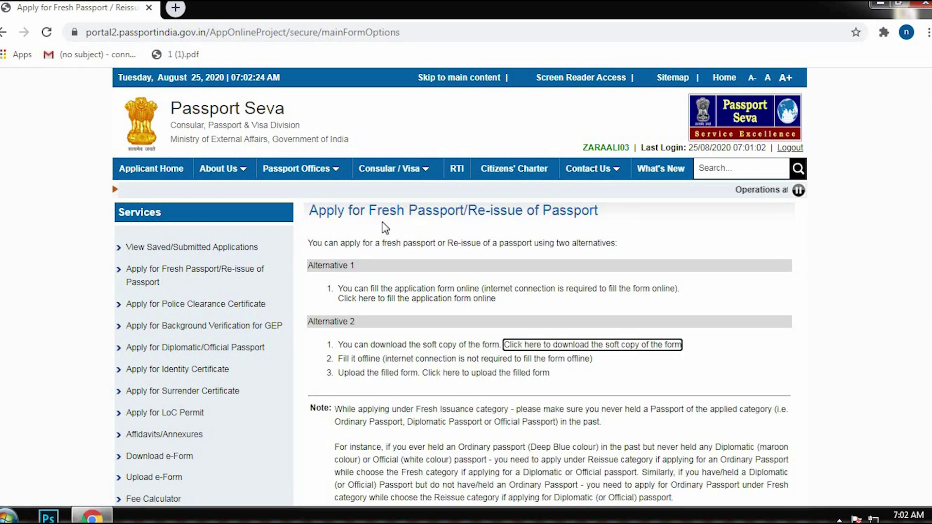
left_click_drag(311, 213, 601, 215)
scroll(601, 215, "down", 1)
scroll(391, 305, "up", 1)
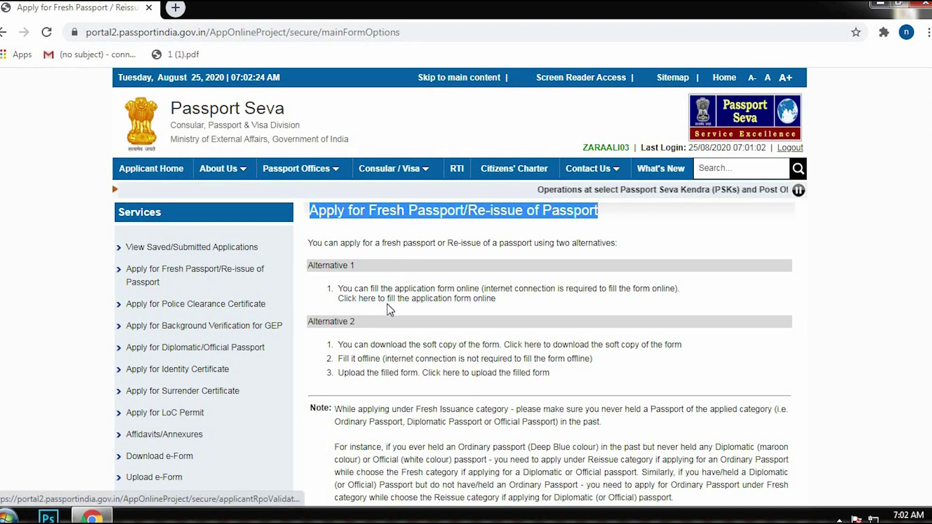
left_click(484, 306)
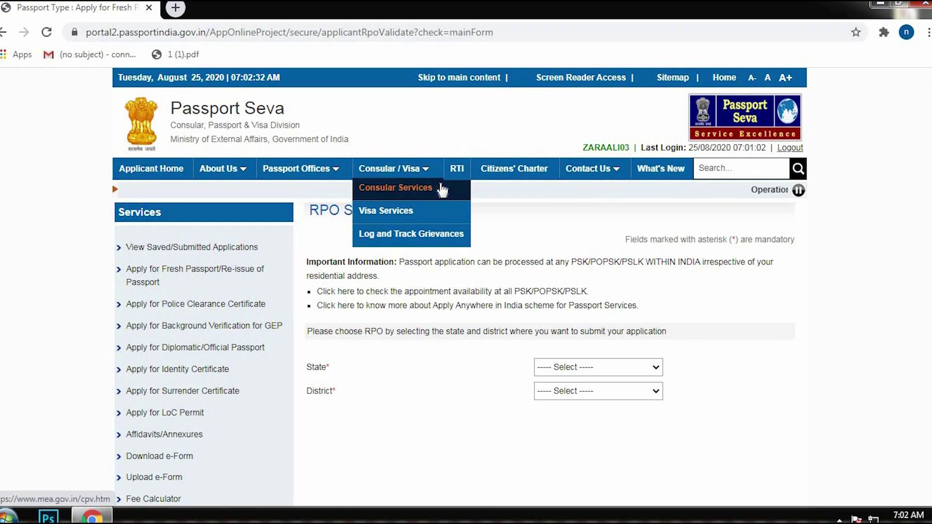
scroll(534, 304, "down", 3)
Select Kerala as the state and Alappuzha as the district.
left_click(581, 297)
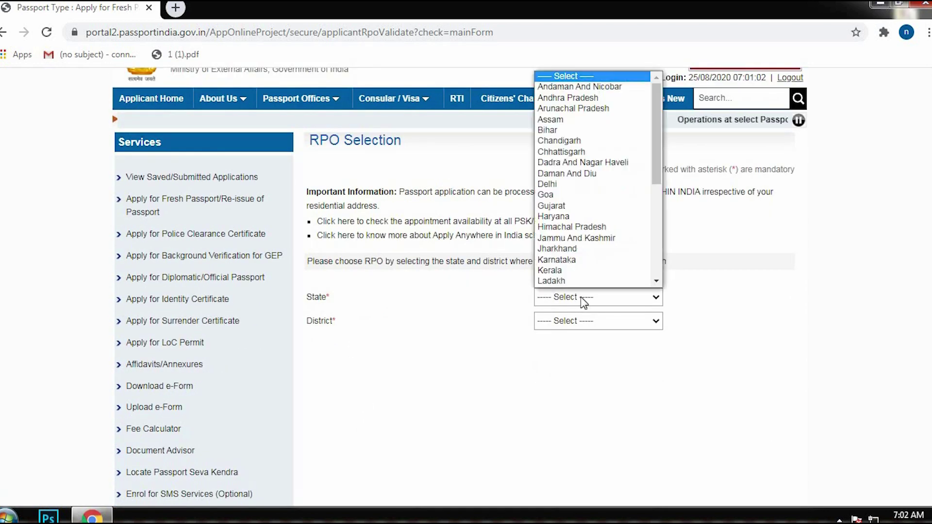
left_click(563, 275)
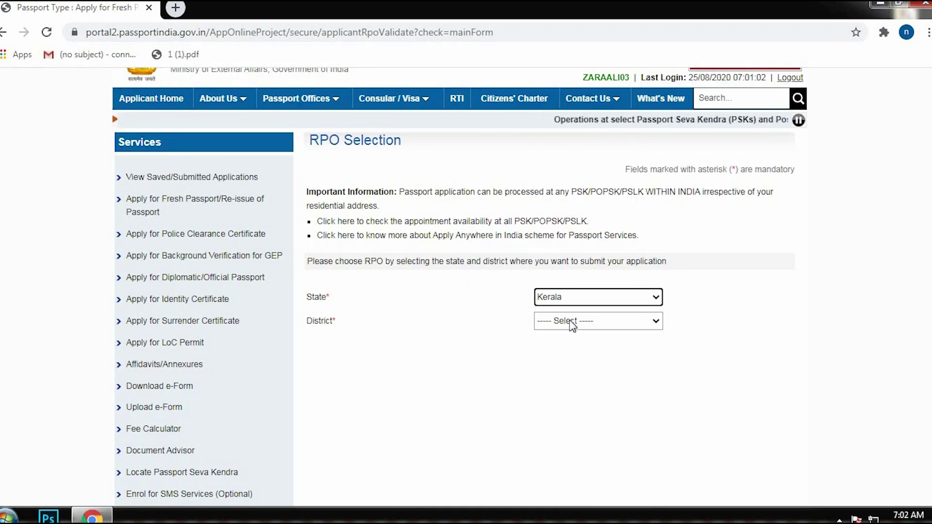
left_click(573, 321)
left_click(558, 111)
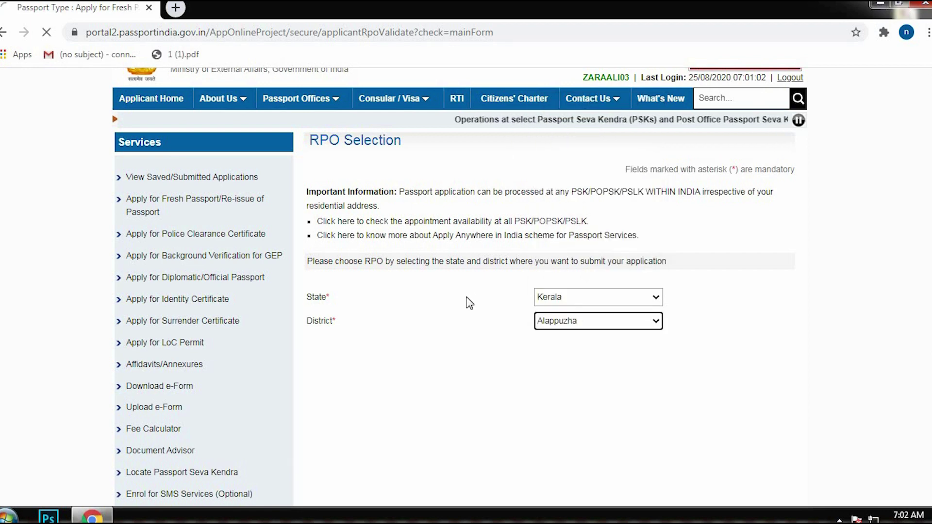
scroll(427, 272, "down", 1)
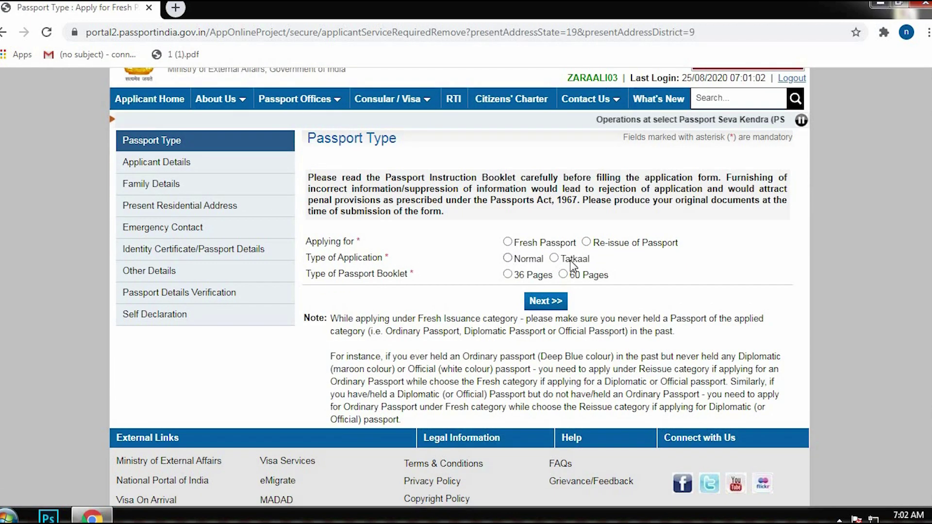
Choose Fresh Passport with a Normal, 36-page booklet and continue to Applicant Details.
left_click(507, 242)
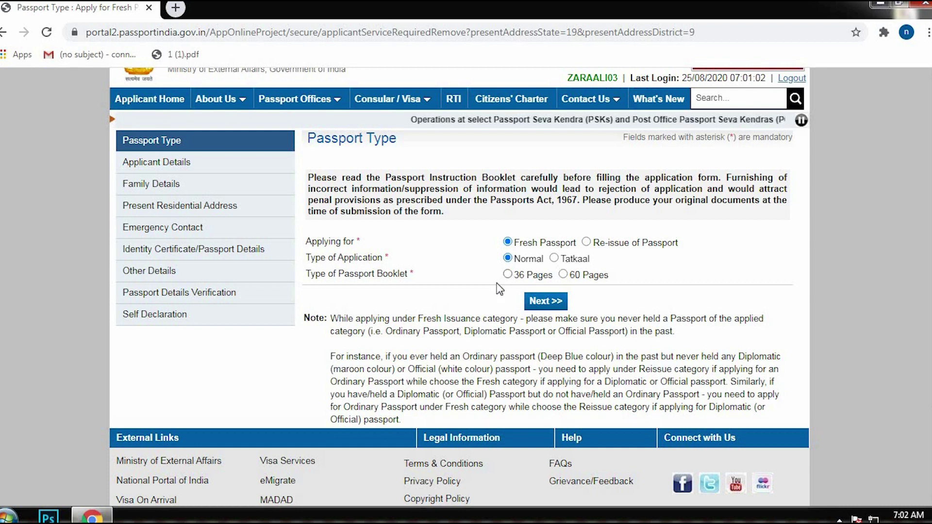
left_click(508, 275)
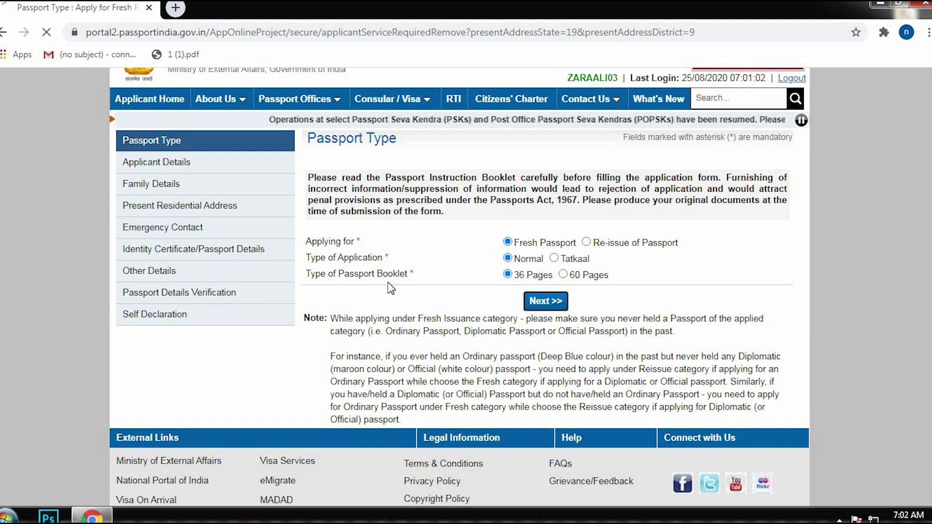
left_click(535, 295)
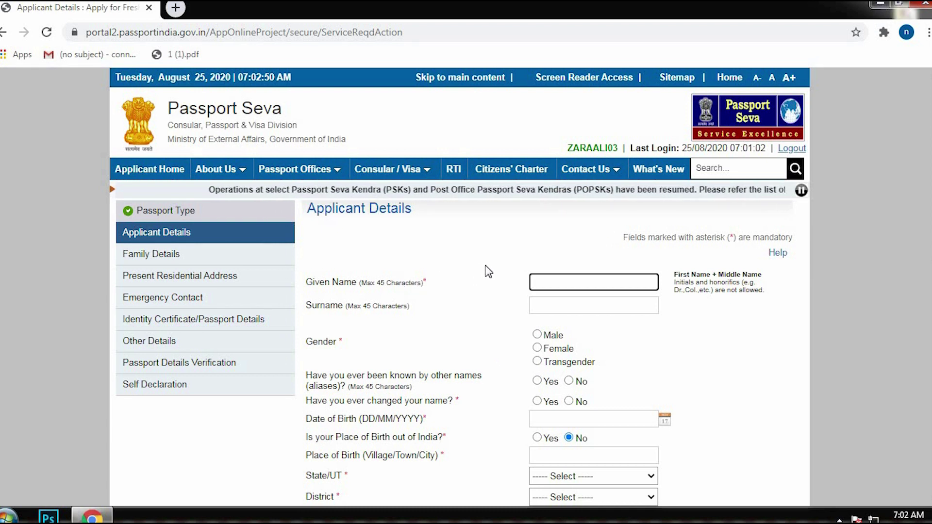
Enter the applicant's given name and surname, set Male, and answer No to other names and name change.
key("Tab")
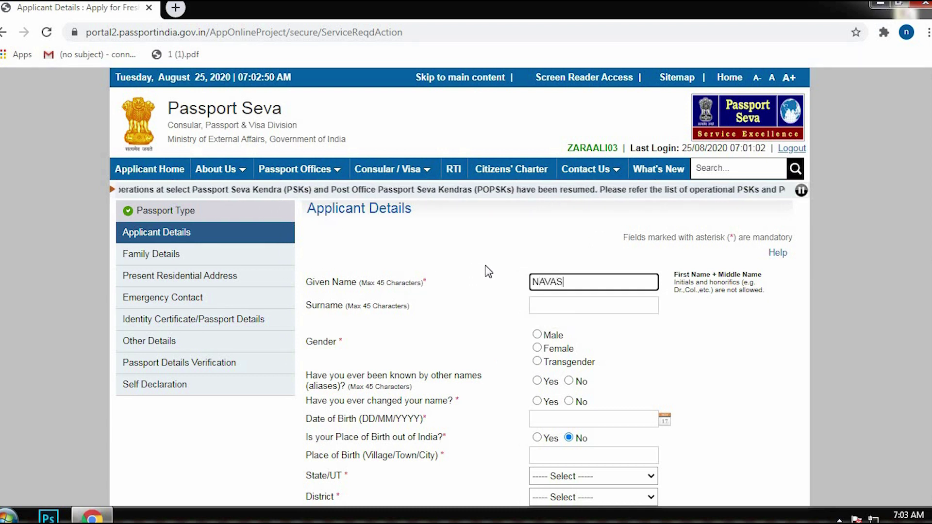
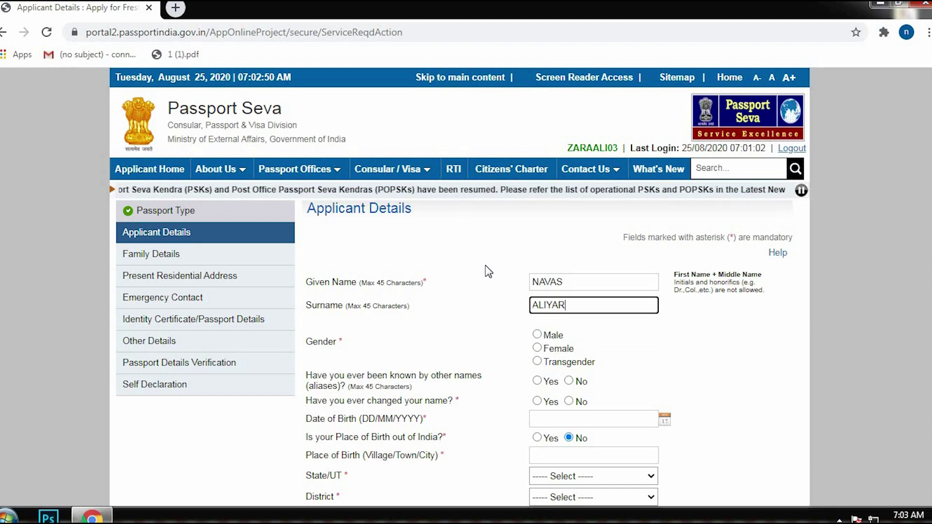
left_click(431, 285)
scroll(432, 286, "down", 1)
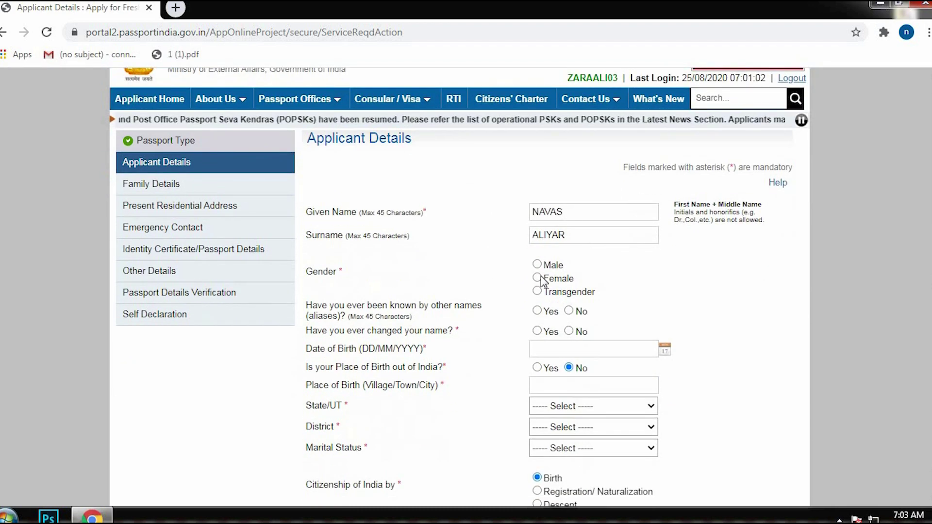
left_click(540, 266)
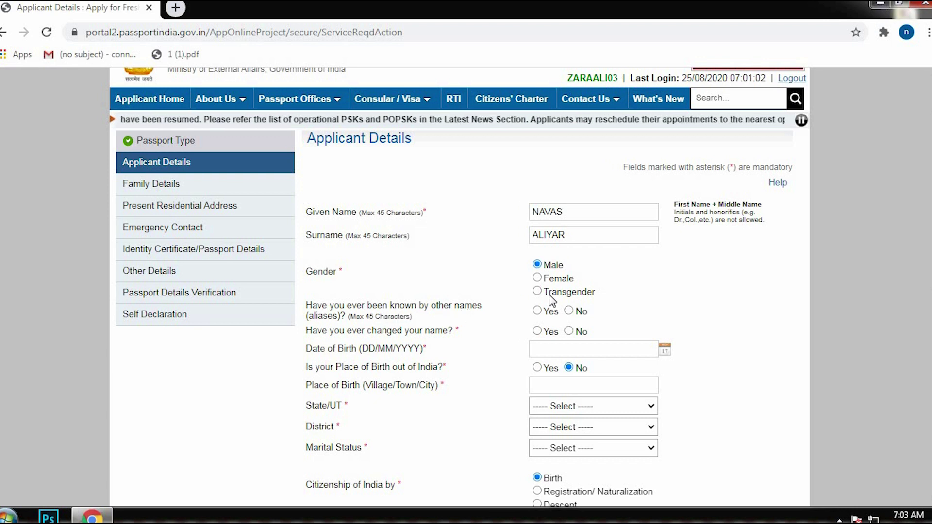
left_click(569, 312)
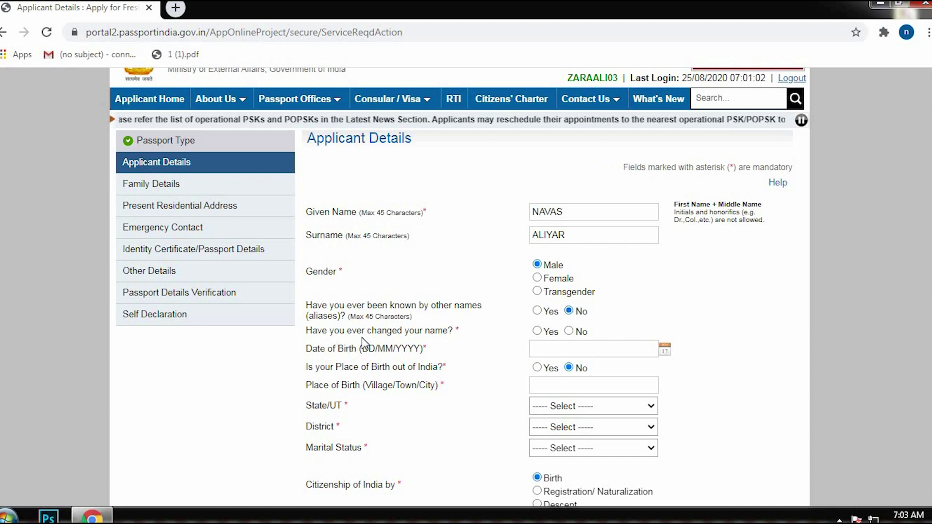
left_click(569, 332)
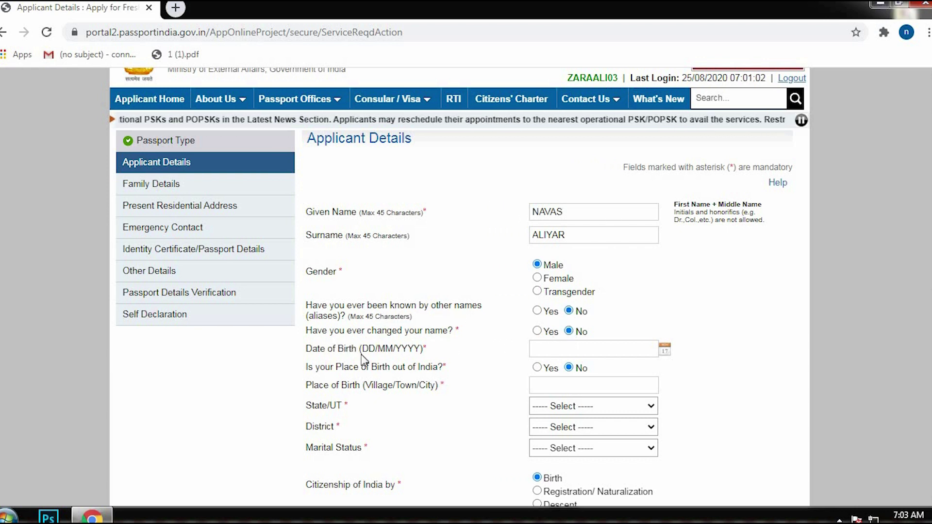
scroll(298, 362, "down", 1)
Fill in date and place of birth, state Kerala, district Alappuzha, and marital status Married.
left_click(568, 280)
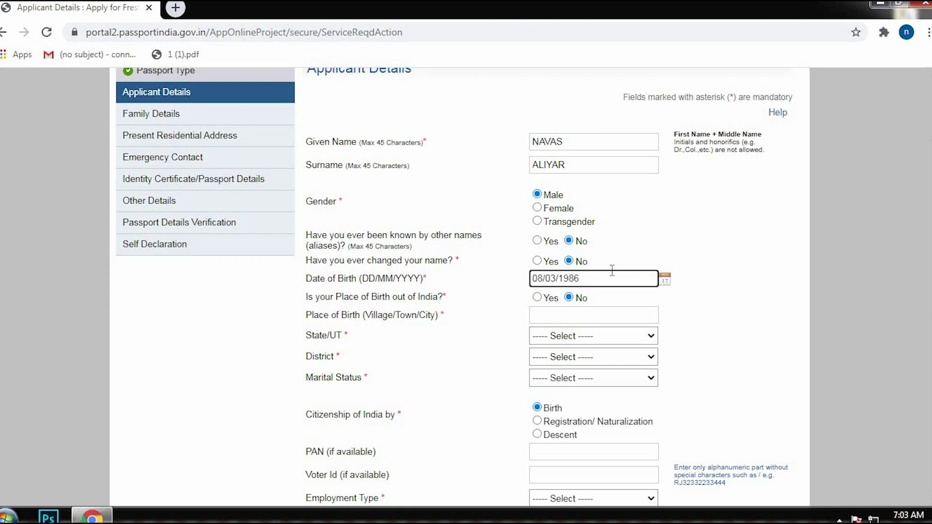
left_click(341, 300)
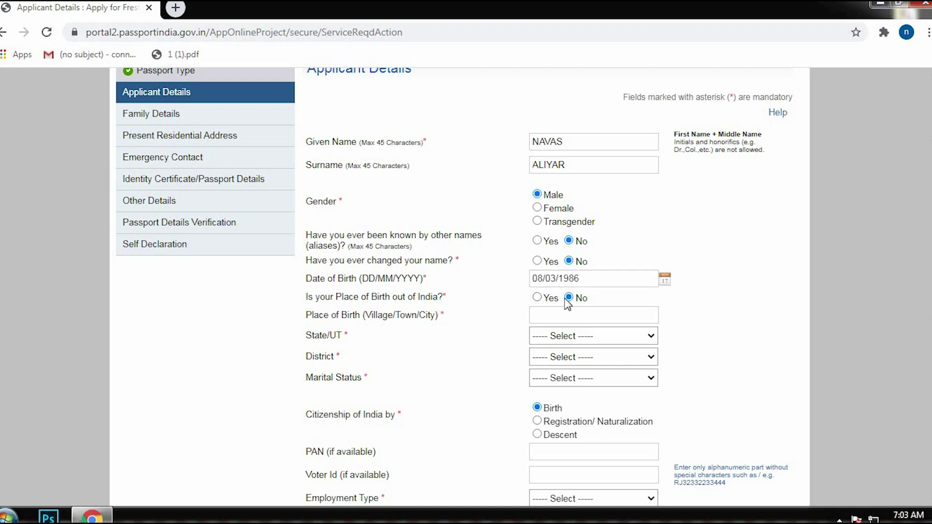
left_click(555, 318)
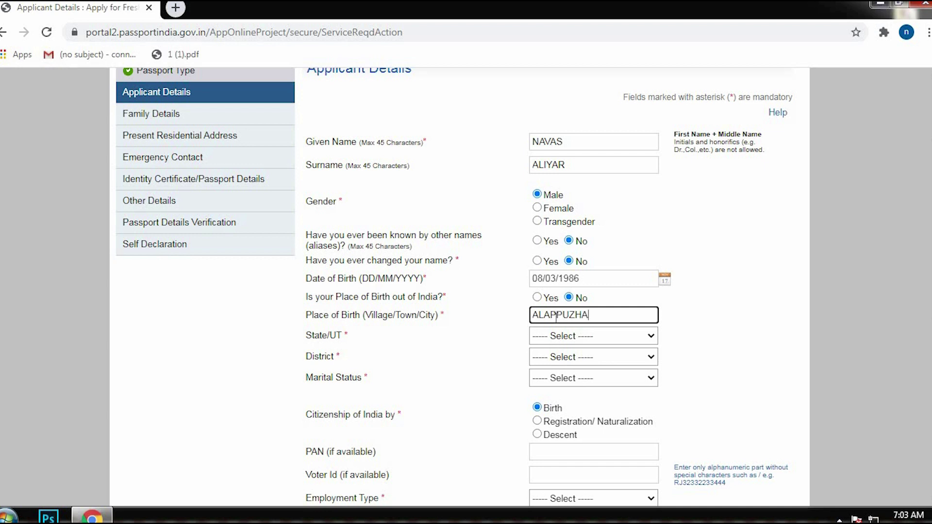
left_click(581, 336)
scroll(578, 311, "down", 1)
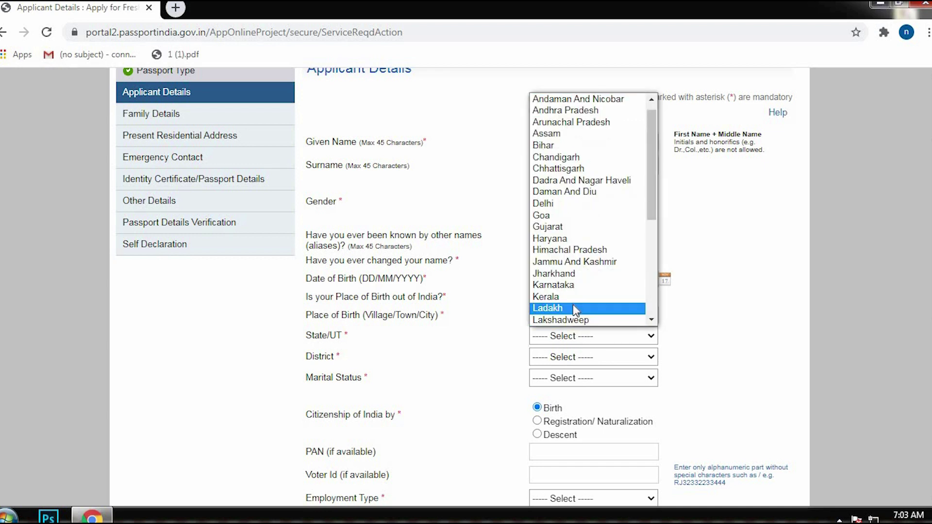
left_click(581, 297)
left_click(567, 360)
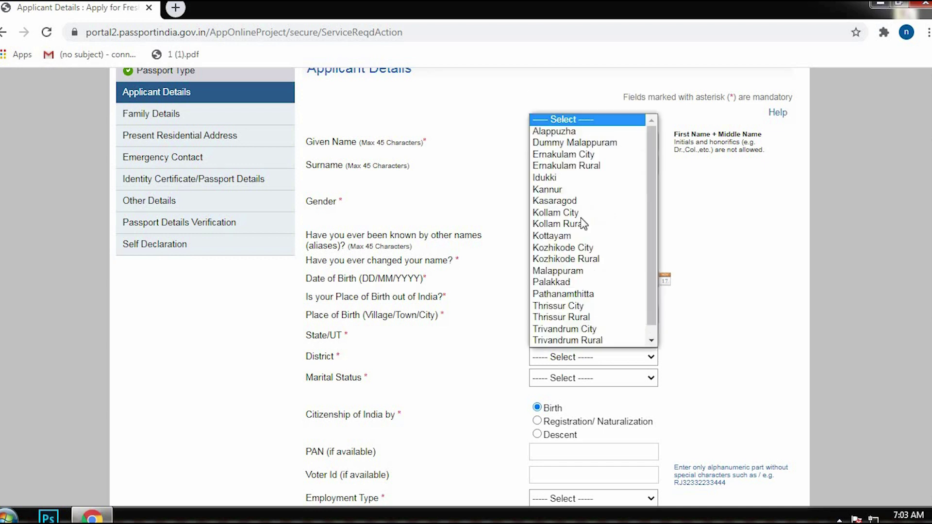
left_click(575, 136)
scroll(541, 317, "down", 1)
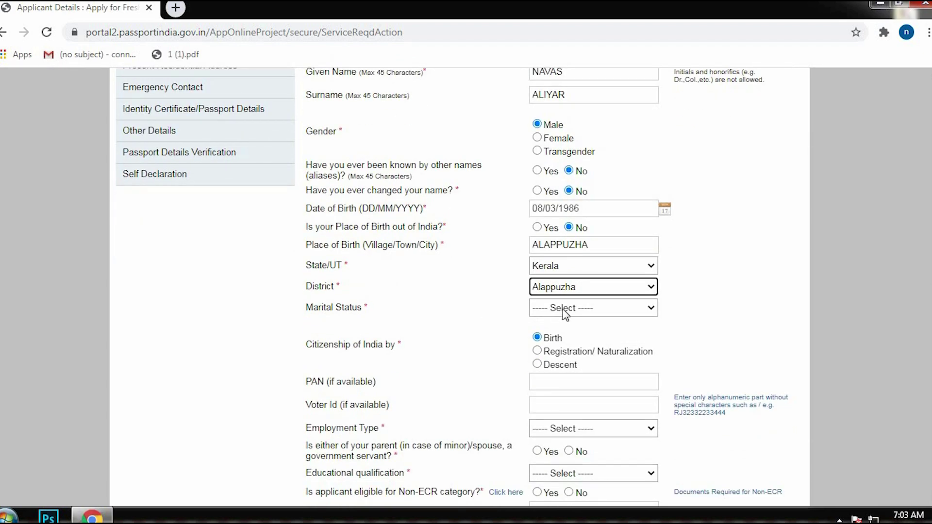
left_click(565, 311)
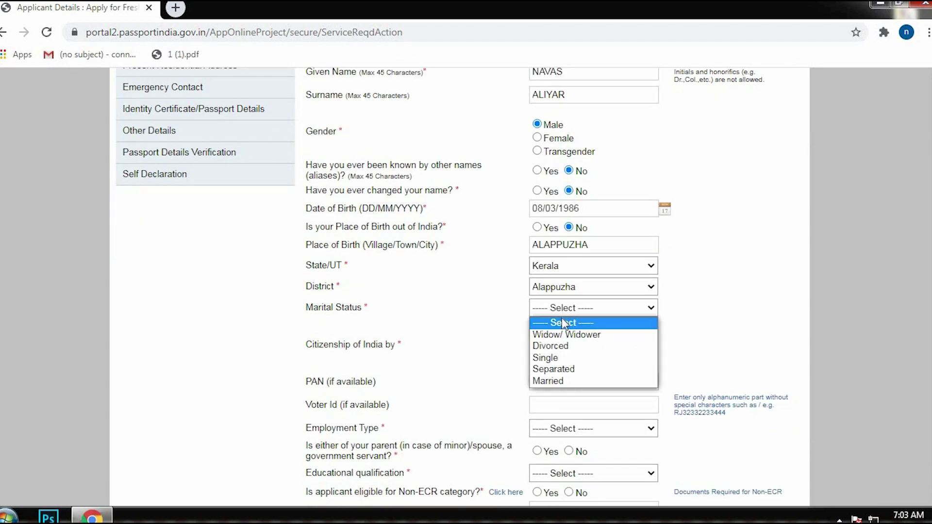
left_click(560, 380)
Set the employment type to Private.
scroll(327, 304, "down", 1)
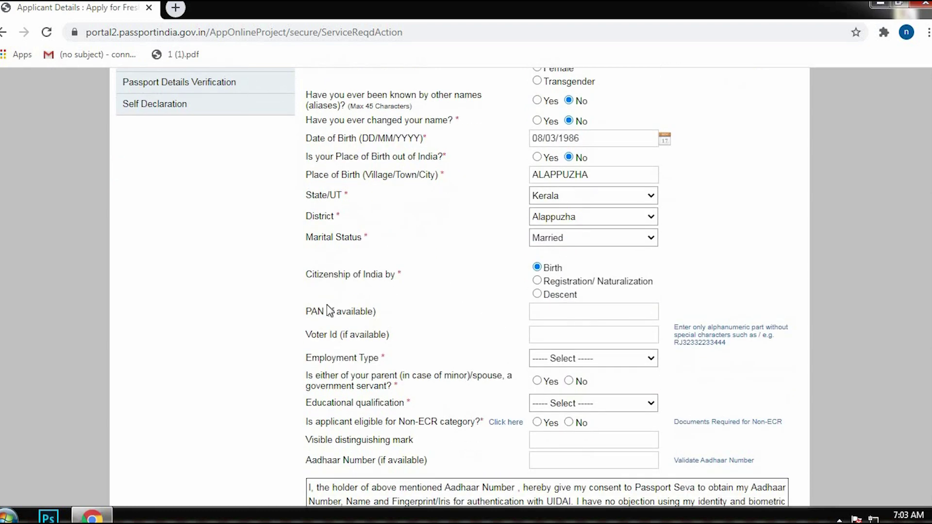
scroll(358, 297, "down", 1)
left_click(394, 252, "shift")
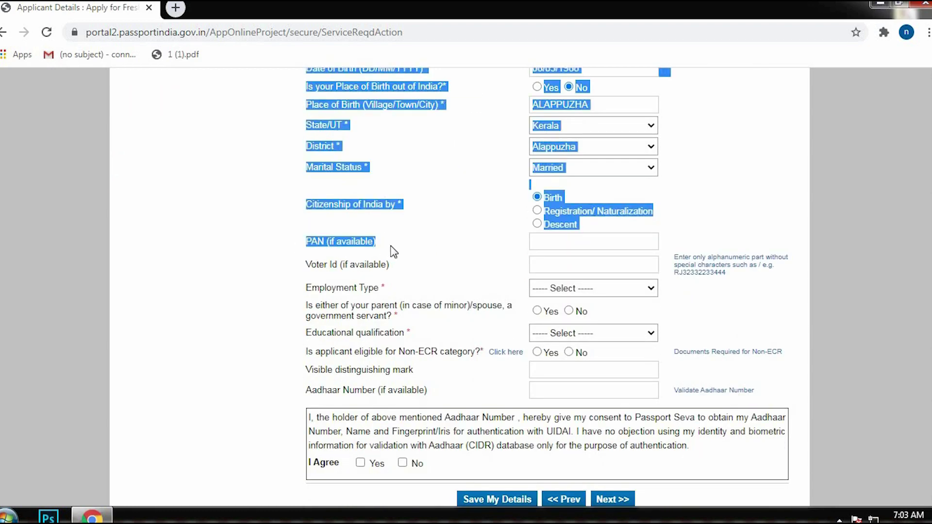
left_click(325, 274)
left_click_drag(307, 265, 380, 271)
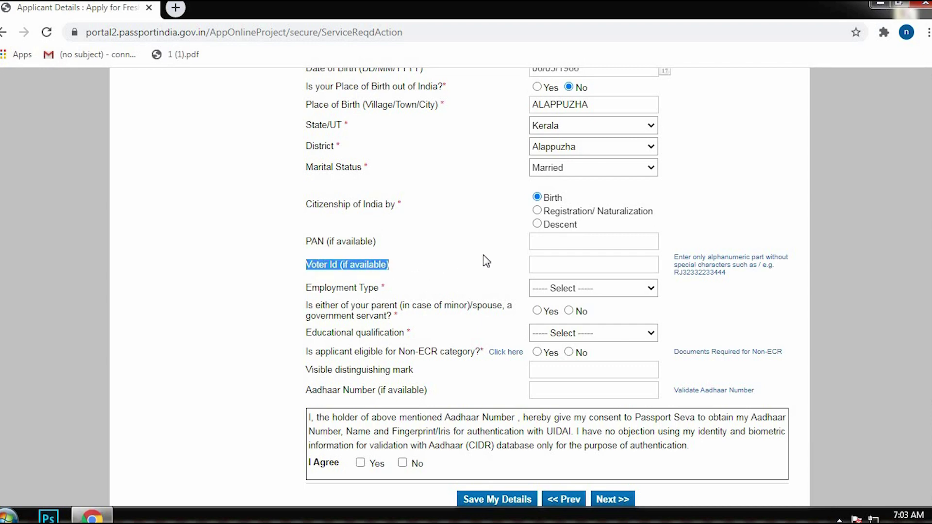
left_click(587, 261)
scroll(449, 257, "down", 2)
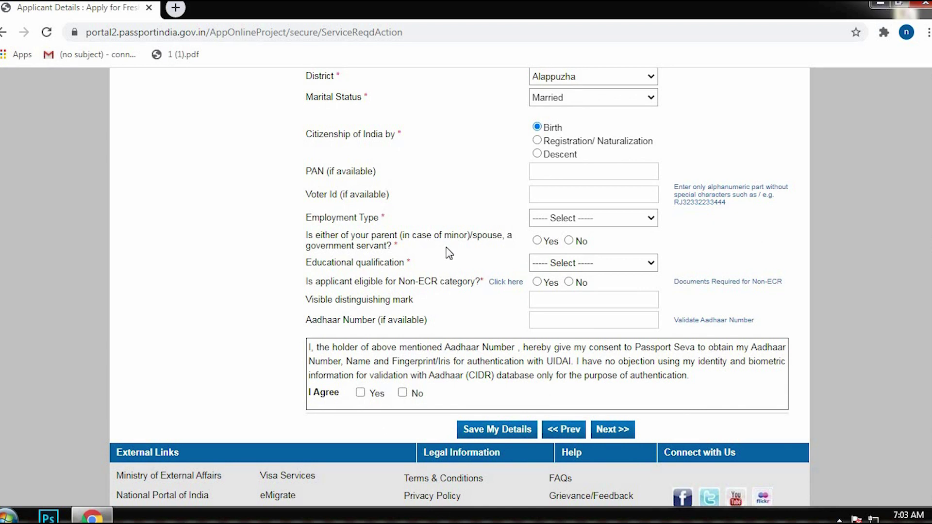
left_click(576, 221)
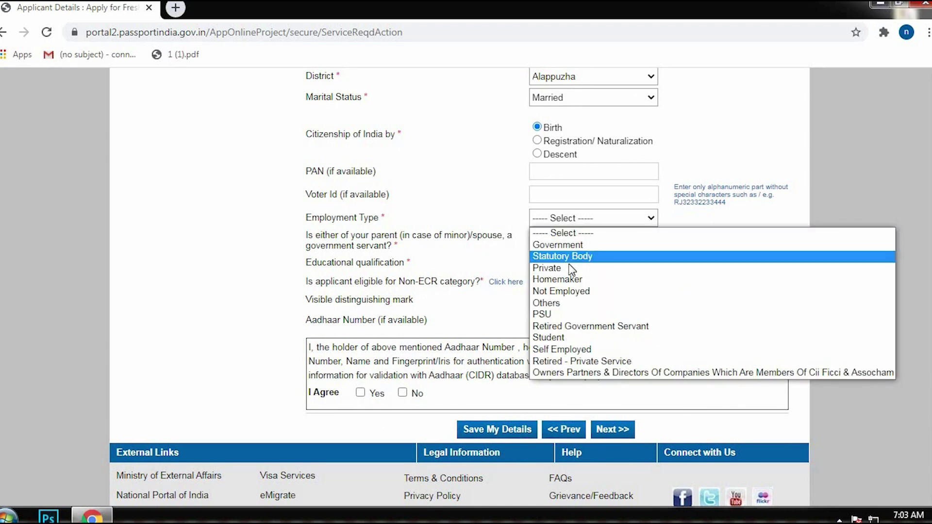
left_click(569, 268)
left_click(563, 221)
left_click(447, 192)
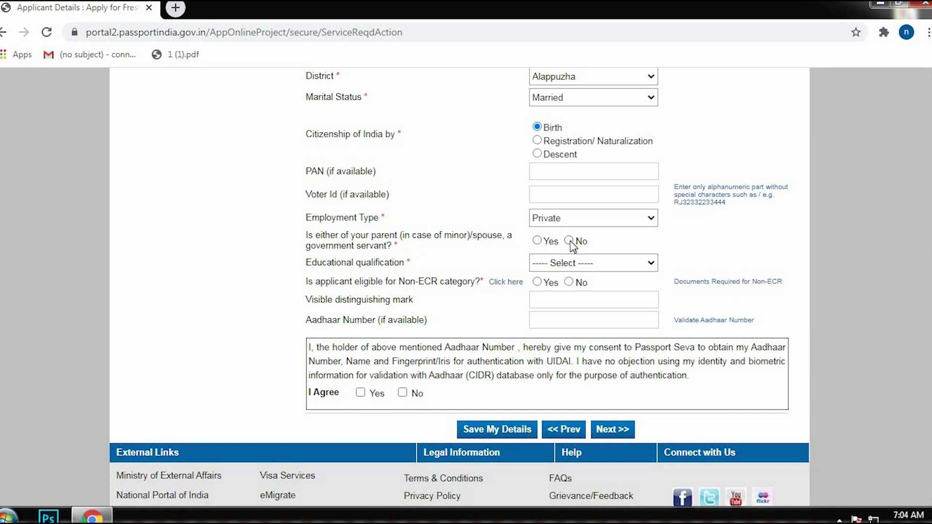
Set qualification to 10th Pass And Above, agree to Aadhaar consent, and save the details.
left_click(585, 265)
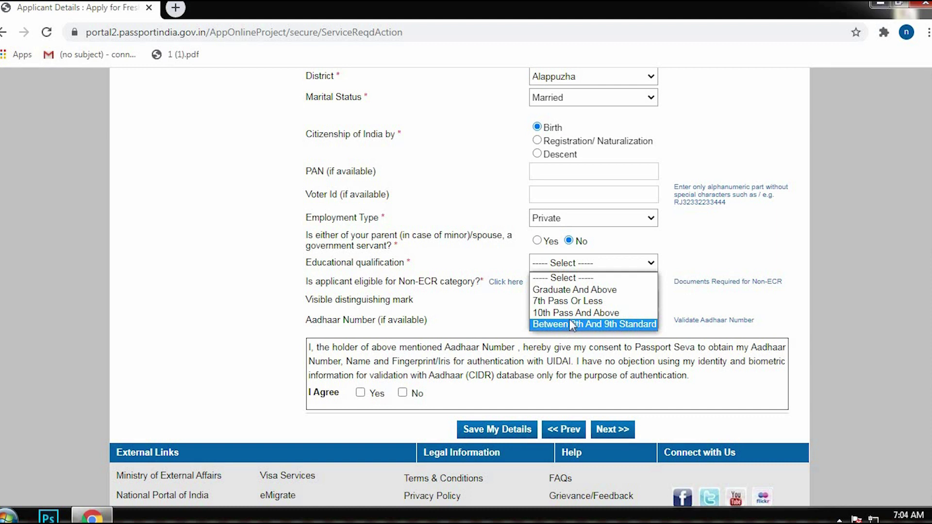
key("Up")
key("Up")
key("Down")
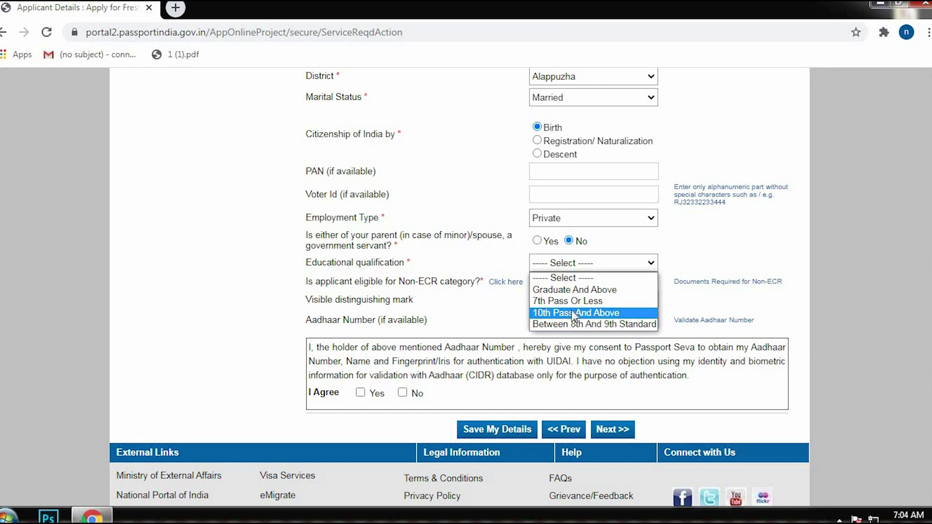
left_click(594, 312)
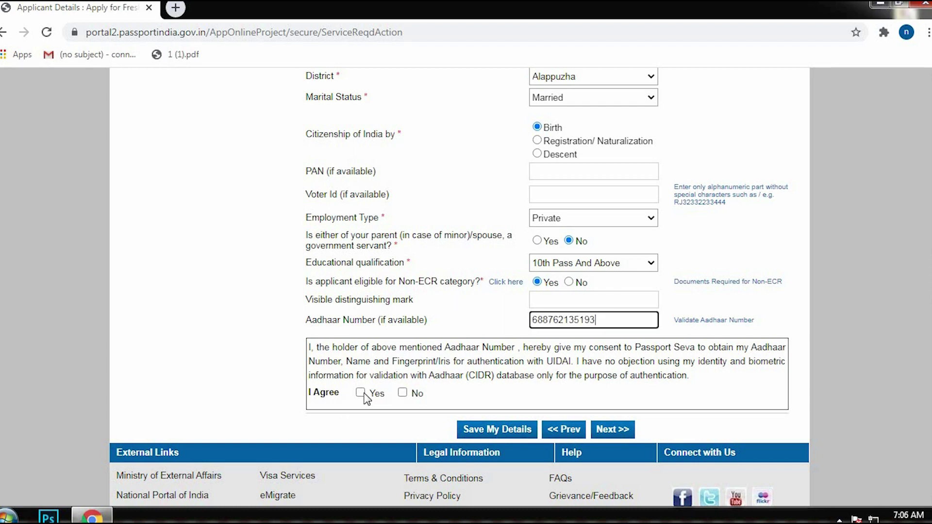
left_click(361, 393)
left_click(513, 430)
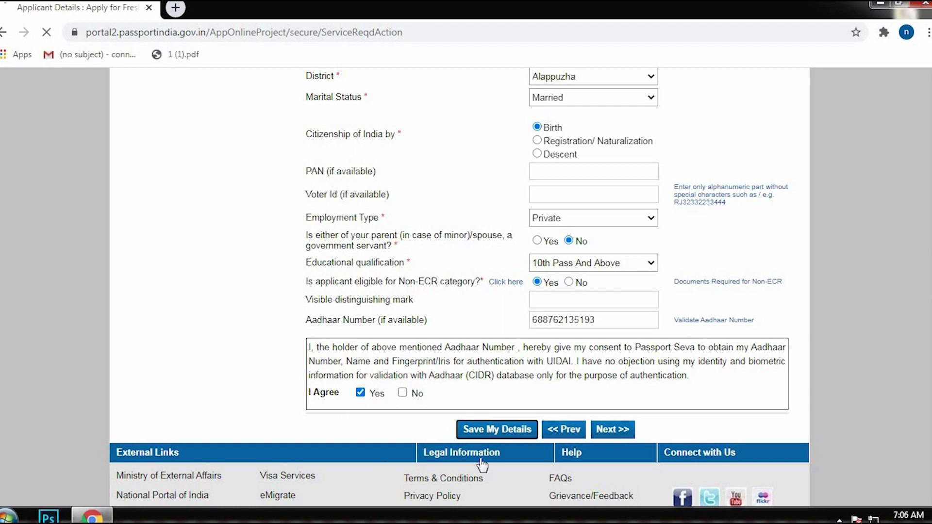
scroll(461, 270, "down", 10)
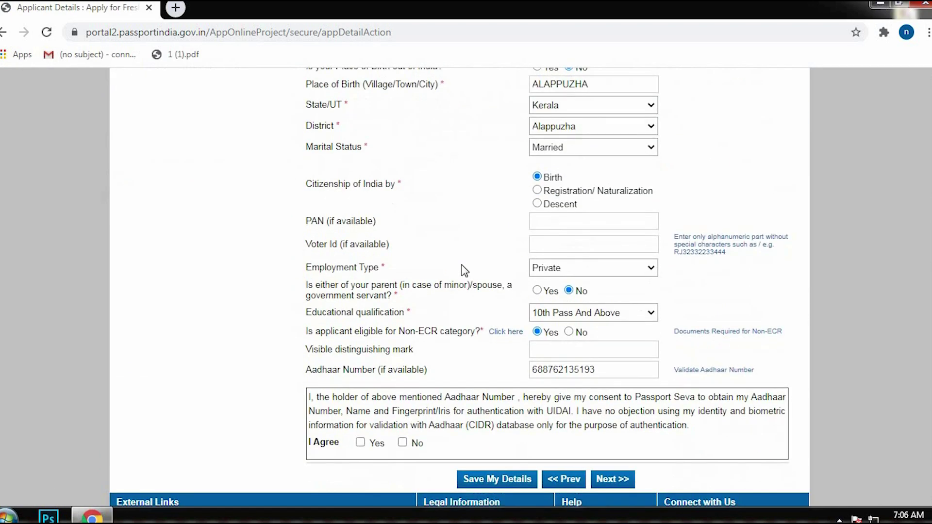
On the Family Details page, enter the father's, mother's and spouse's given names.
left_click(611, 283)
scroll(485, 242, "down", 1)
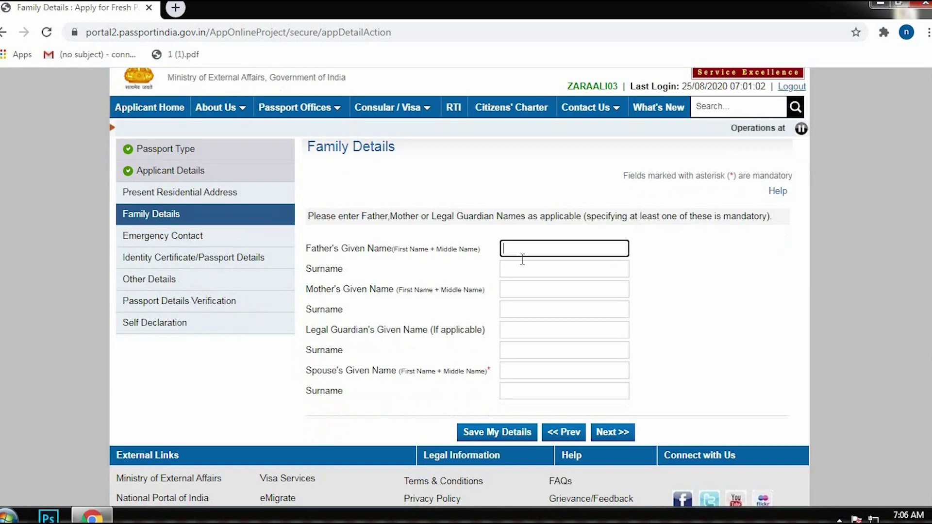
type("ALIYAR")
key("Tab")
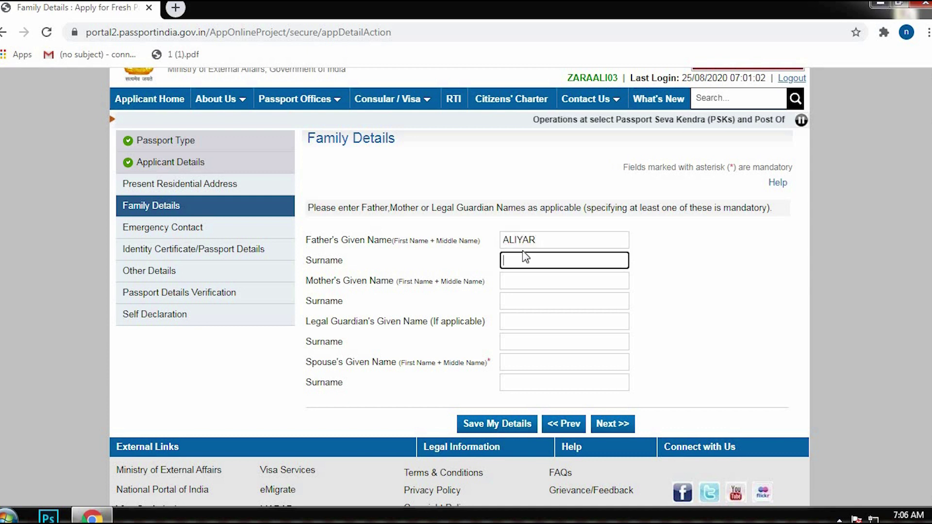
key("Tab")
type("FATHIMA")
key("Tab")
key("Tab")
key("Tab")
key("Tab")
type("ANSILA")
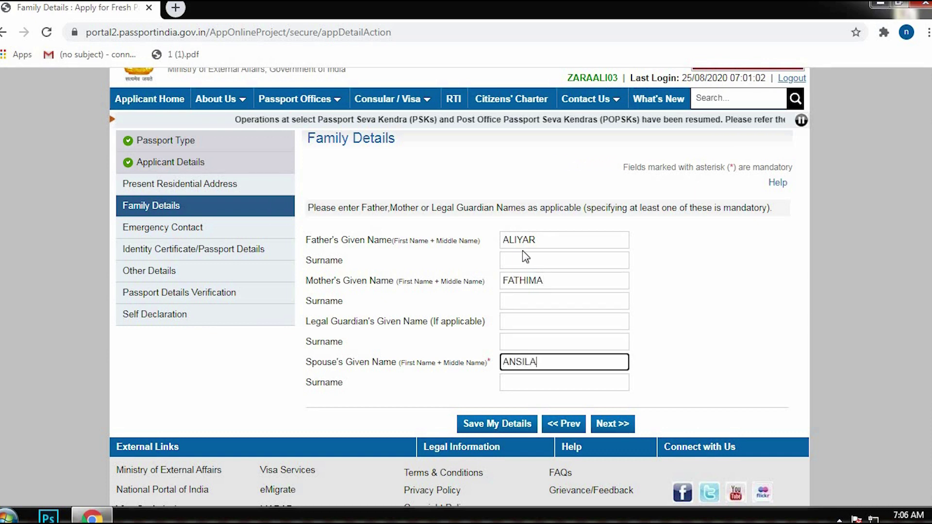
Save the family details and continue to the Present Residential Address form.
left_click(491, 423)
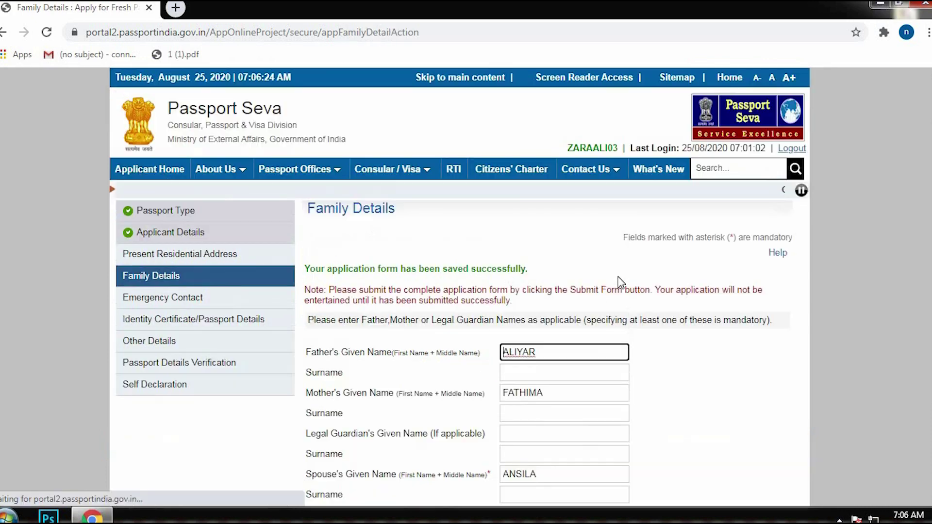
scroll(620, 281, "down", 4)
left_click(618, 327)
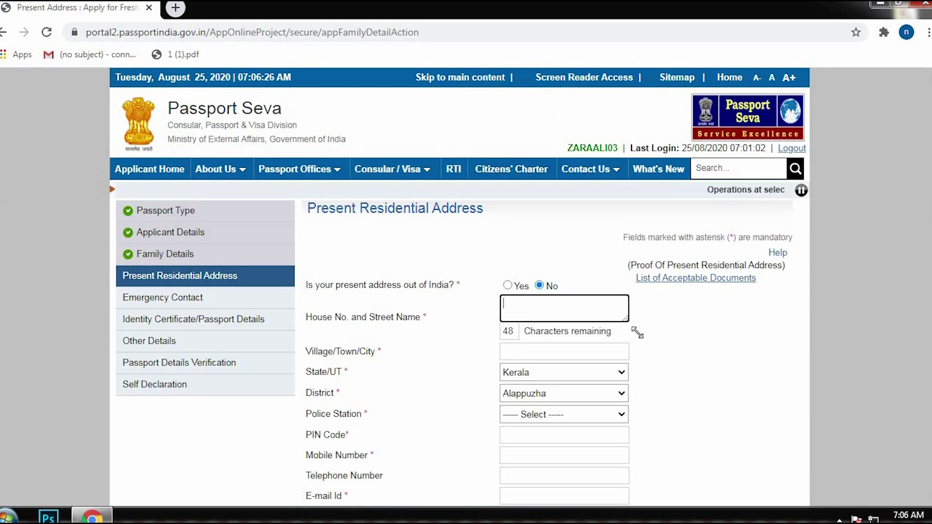
Enter the present address's house/street and village/town, then choose the local police station.
left_click_drag(626, 320, 648, 351)
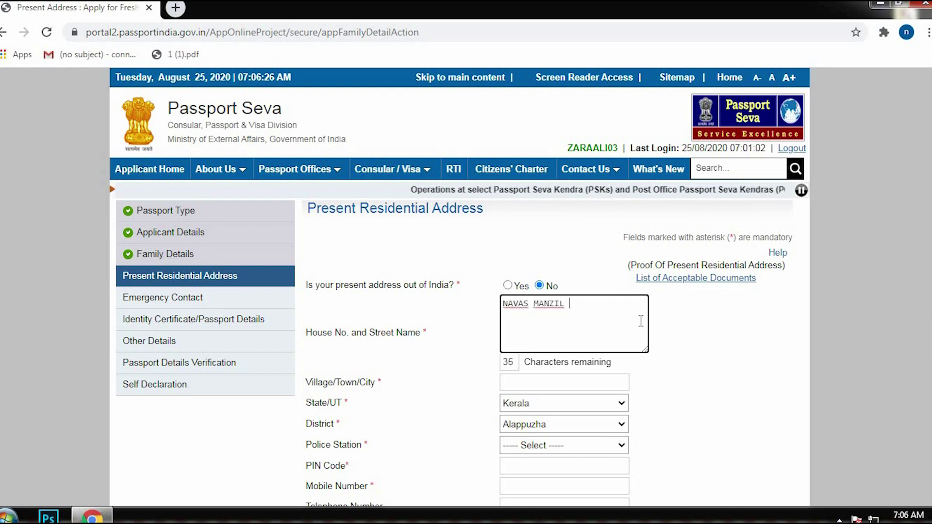
key("Tab")
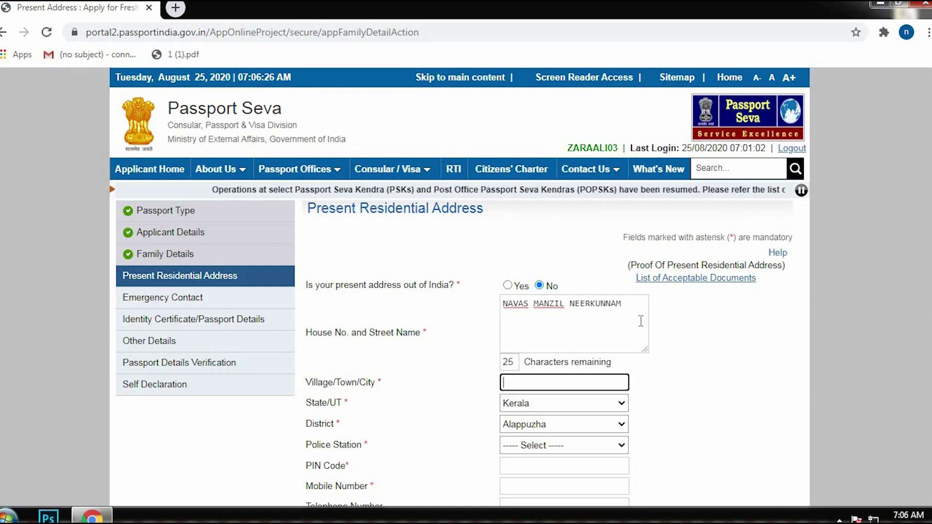
key("Tab")
key("Tab")
key("Tab")
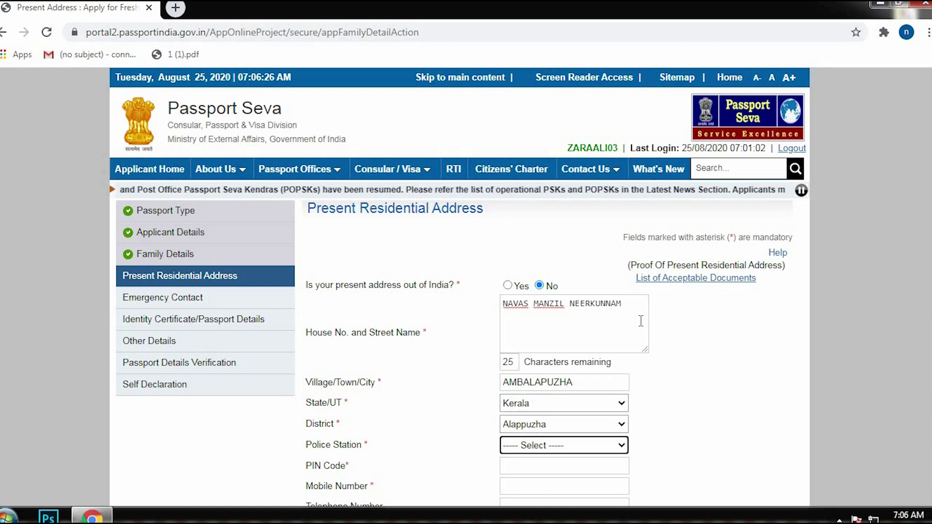
left_click(556, 447)
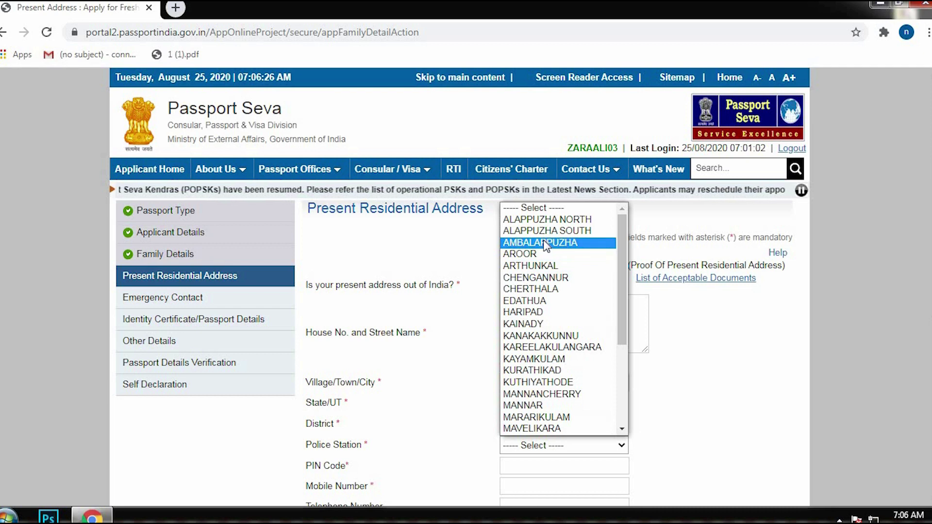
left_click(546, 243)
scroll(437, 326, "down", 1)
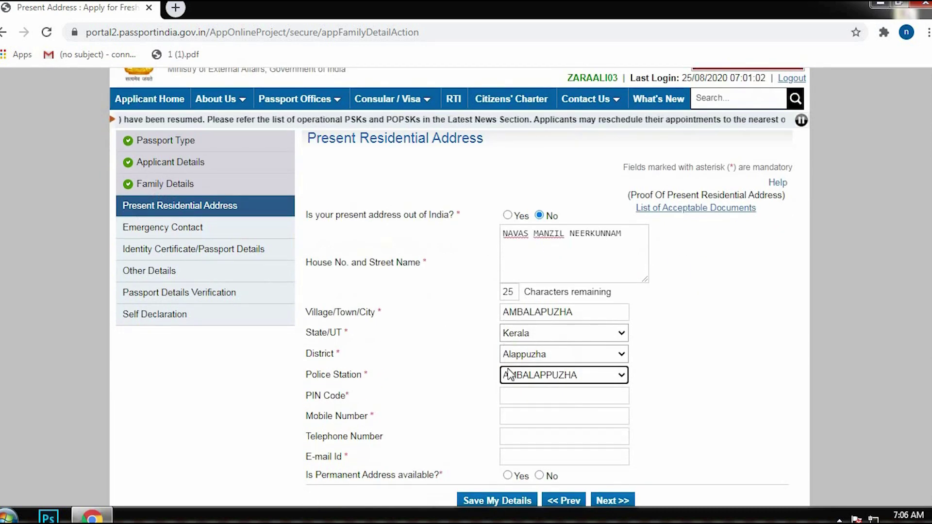
Fill in the address PIN code, the applicant's mobile number and e-mail address.
left_click(507, 397)
type("688005")
left_click(513, 415)
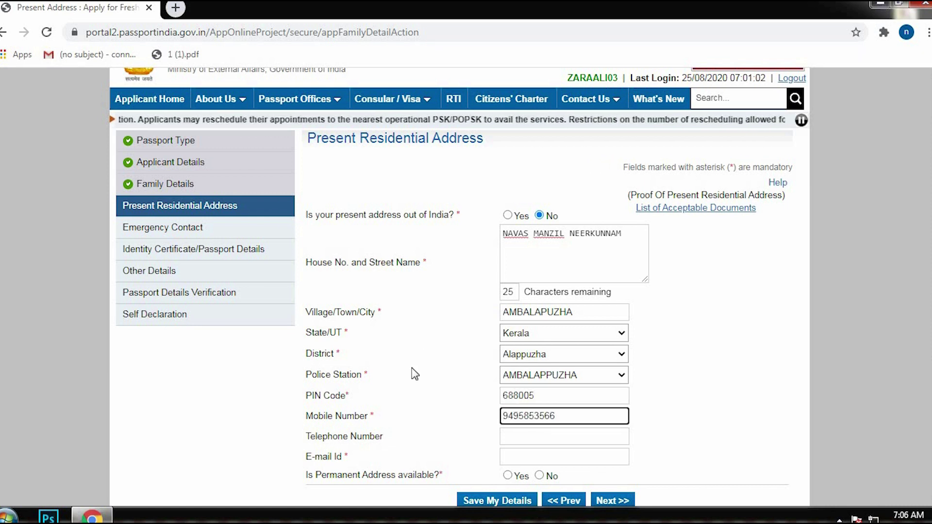
left_click(474, 398)
scroll(312, 399, "down", 1)
left_click(544, 388)
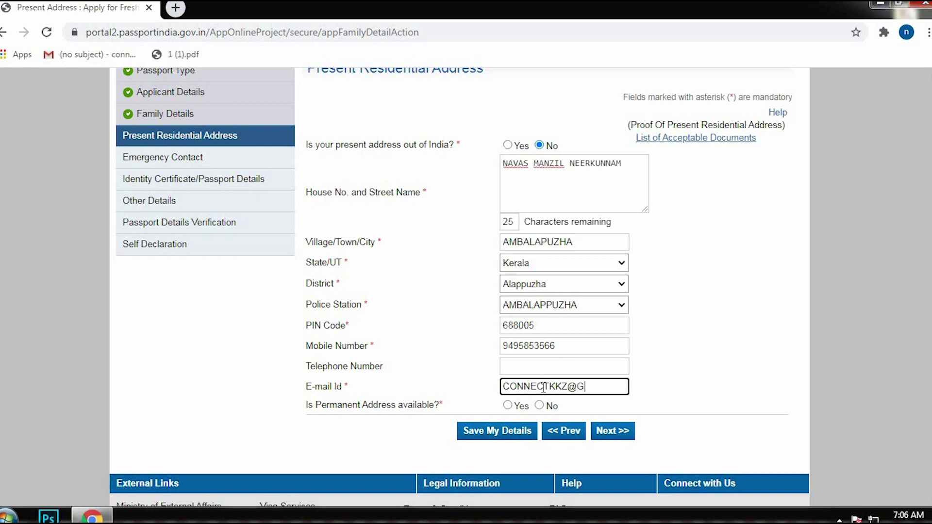
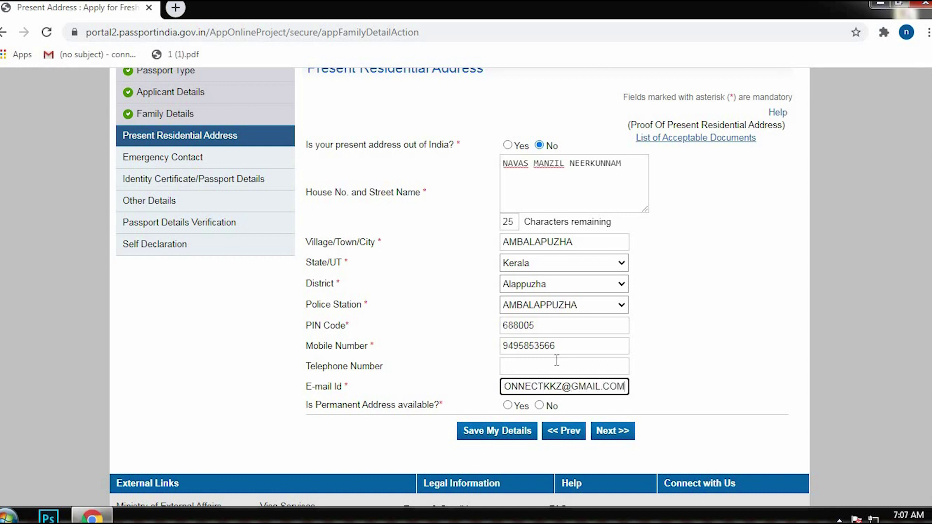
left_click(723, 318)
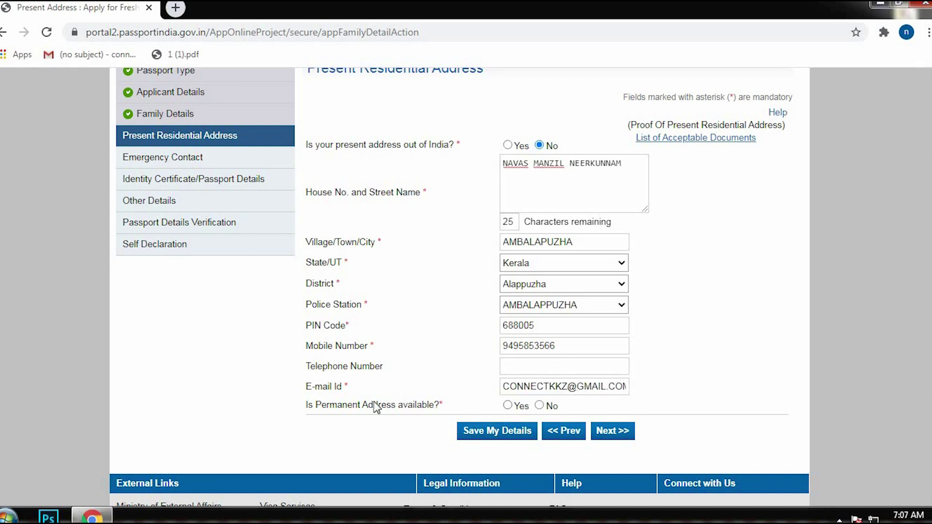
Mark that a permanent address exists, save the details, and accept both RPO warnings.
left_click(508, 406)
scroll(381, 319, "down", 3)
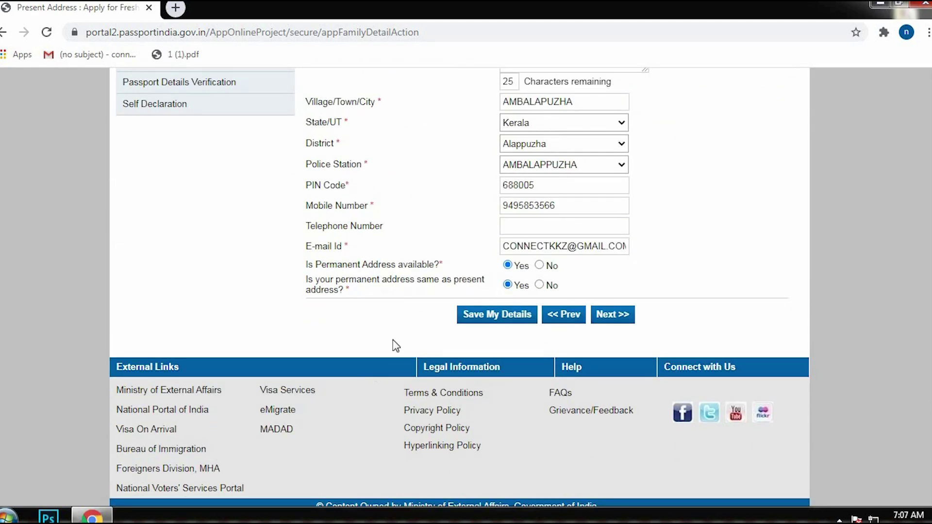
left_click(507, 321)
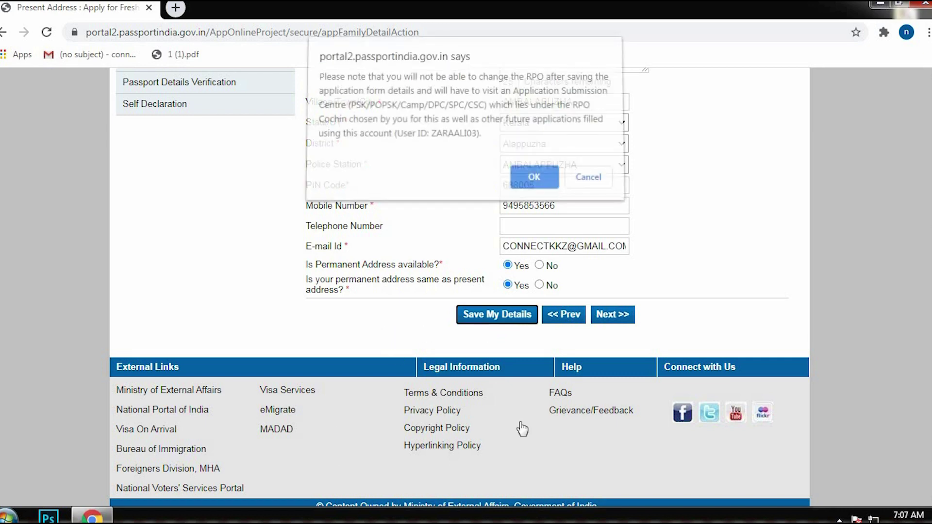
left_click(532, 182)
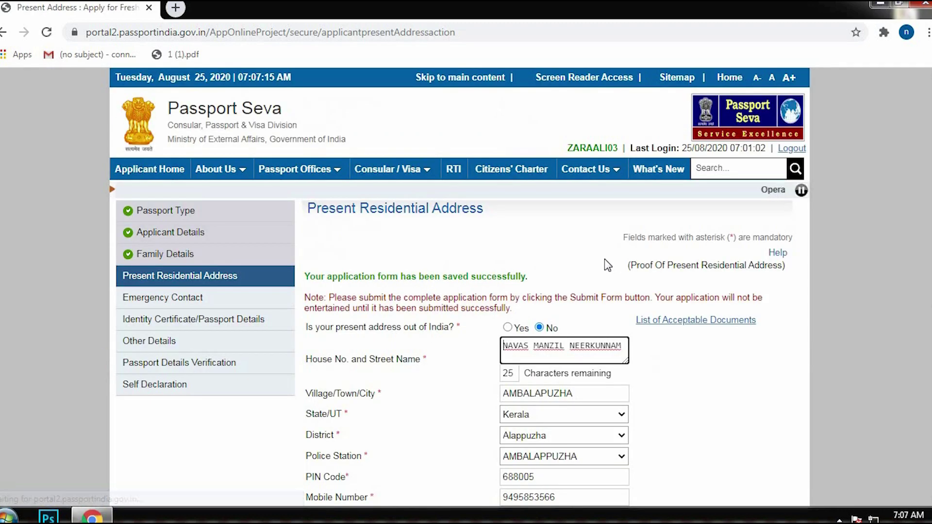
scroll(618, 258, "down", 6)
left_click(613, 255)
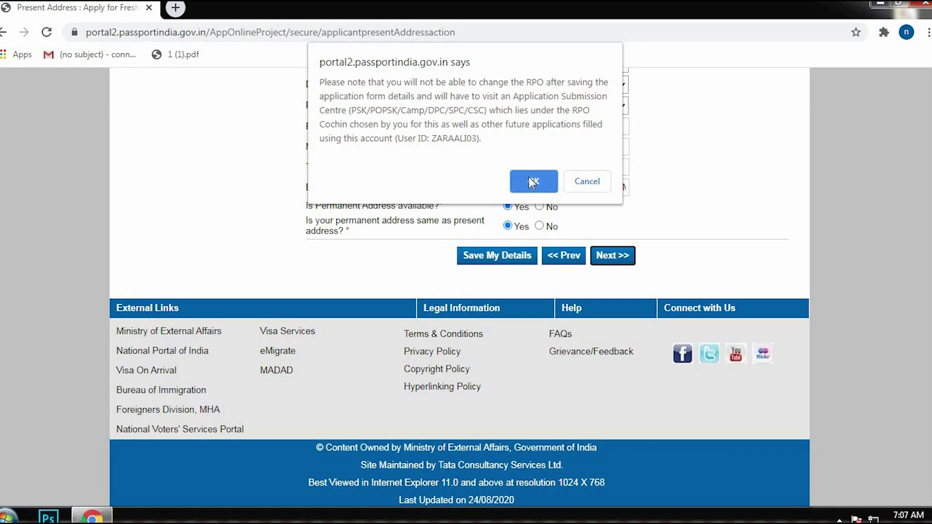
left_click(532, 182)
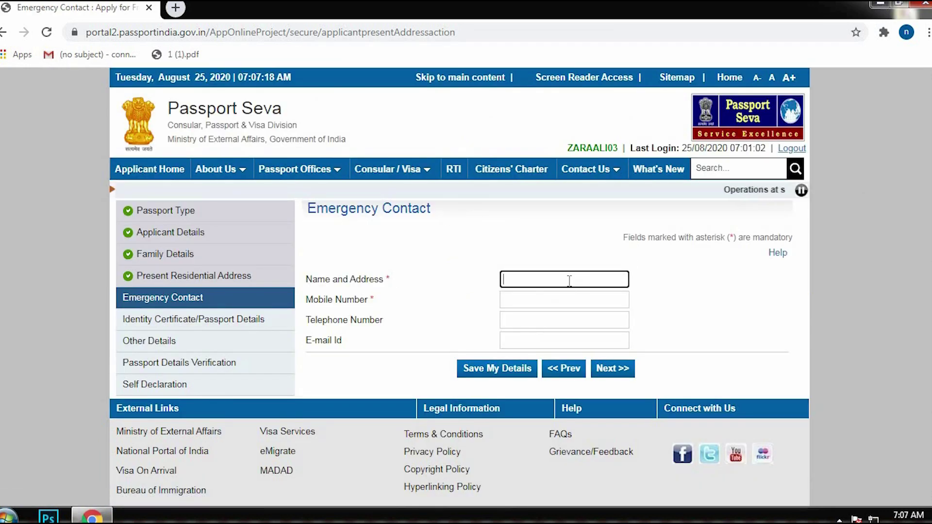
Enter the emergency contact's name and mobile number, then continue to Identity Certificate/Passport Details.
type("NAVAS")
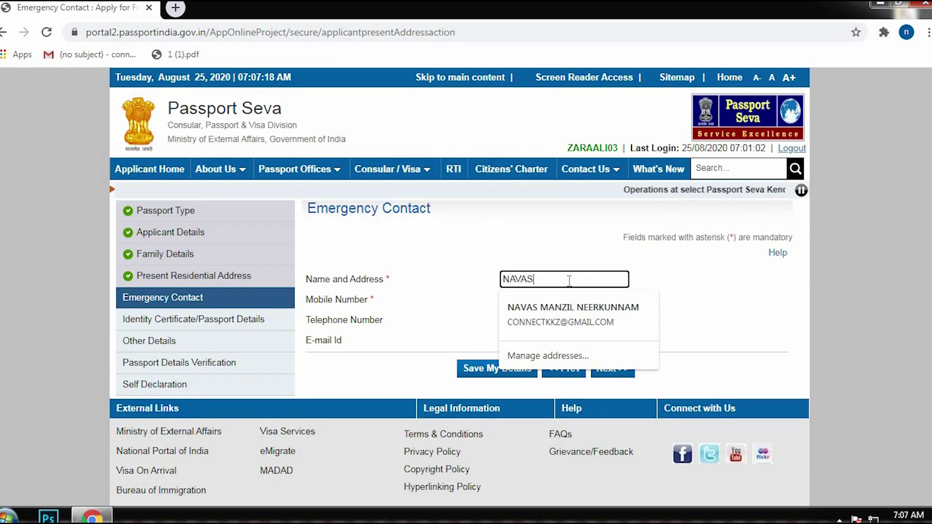
key("Tab")
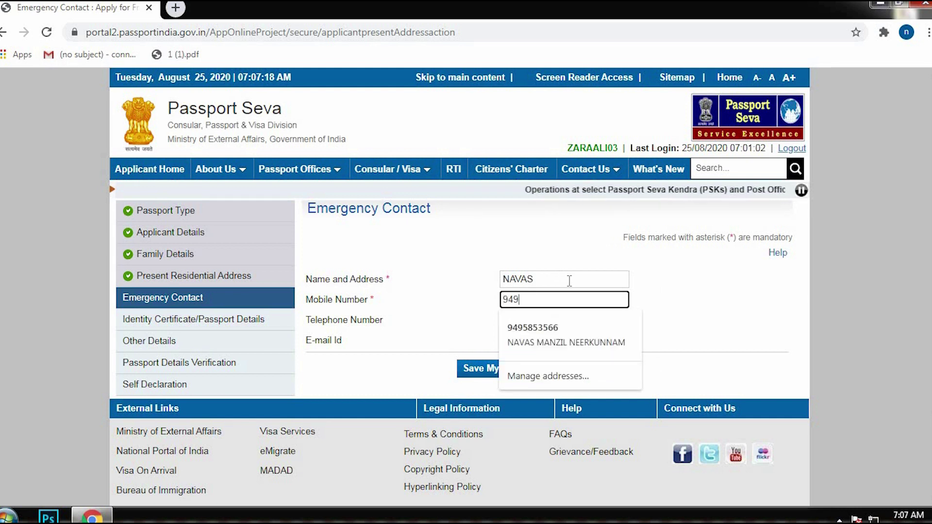
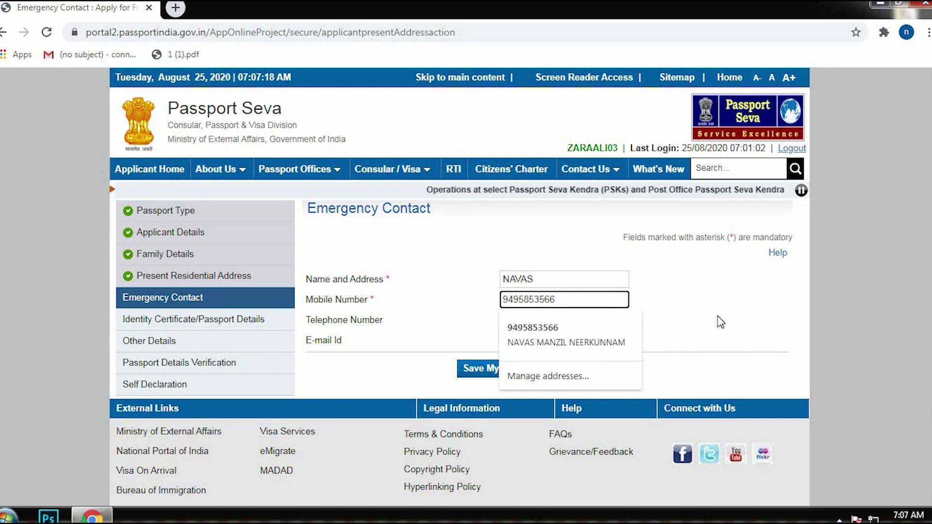
left_click(717, 318)
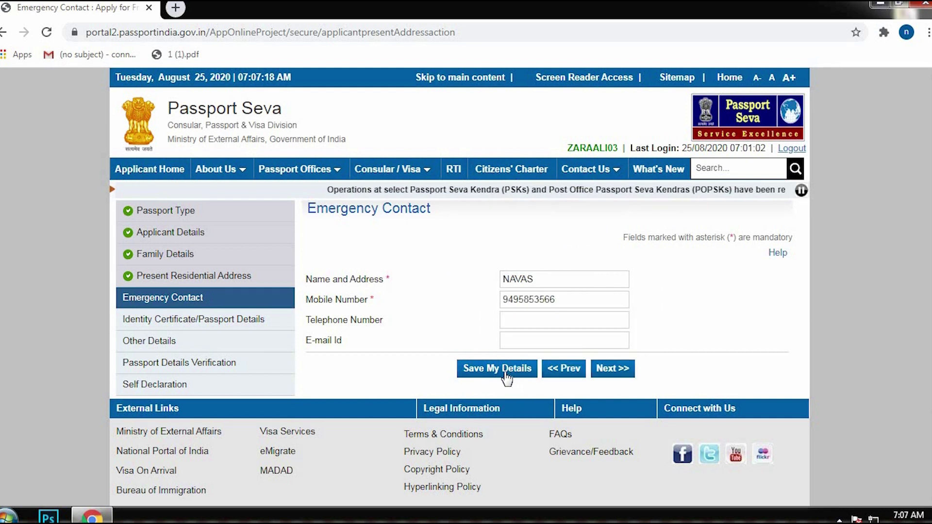
left_click_drag(318, 216, 355, 215)
left_click(355, 215)
left_click(612, 368)
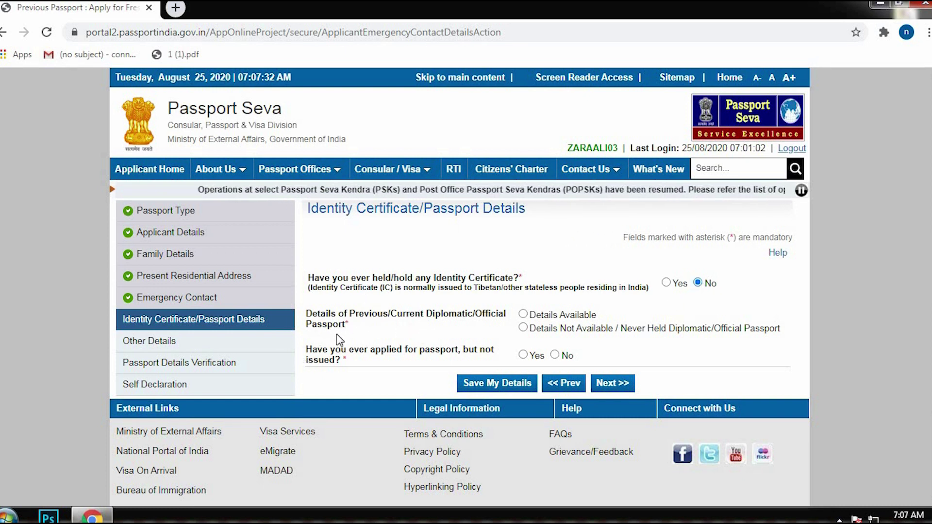
Choose 'Details Not Available / Never Held Diplomatic/Official Passport' and No for unissued applications, then continue.
left_click(568, 331)
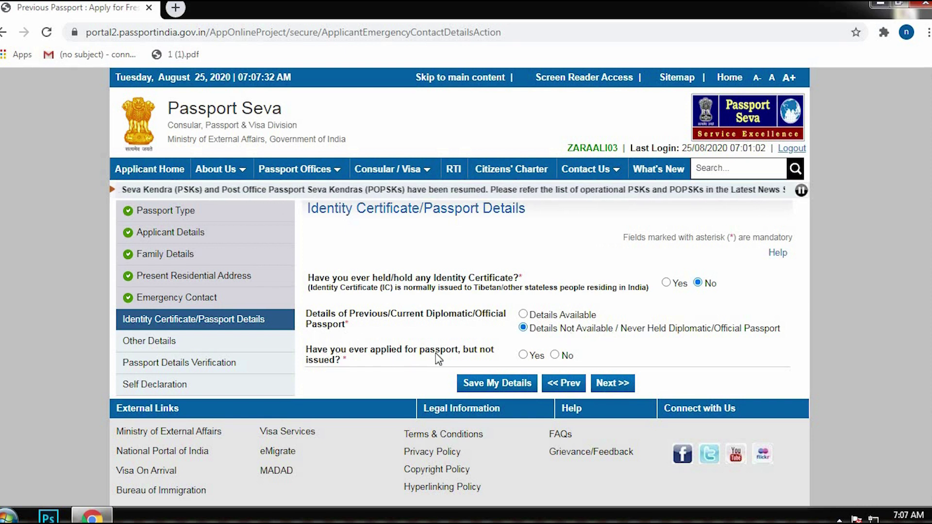
left_click(555, 355)
left_click(612, 384)
scroll(540, 236, "down", 3)
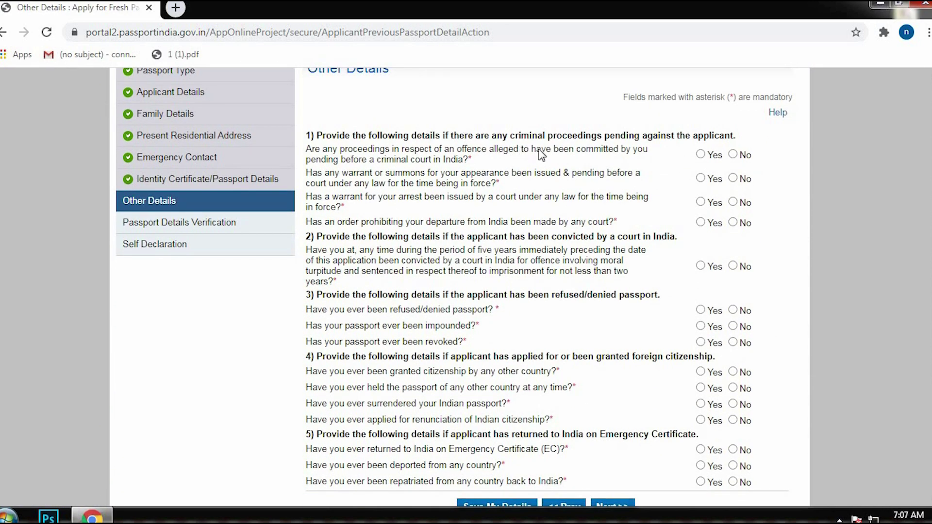
Answer No to the remaining Other Details questions, including deportation, and go to verification.
left_click_drag(548, 151, 551, 147)
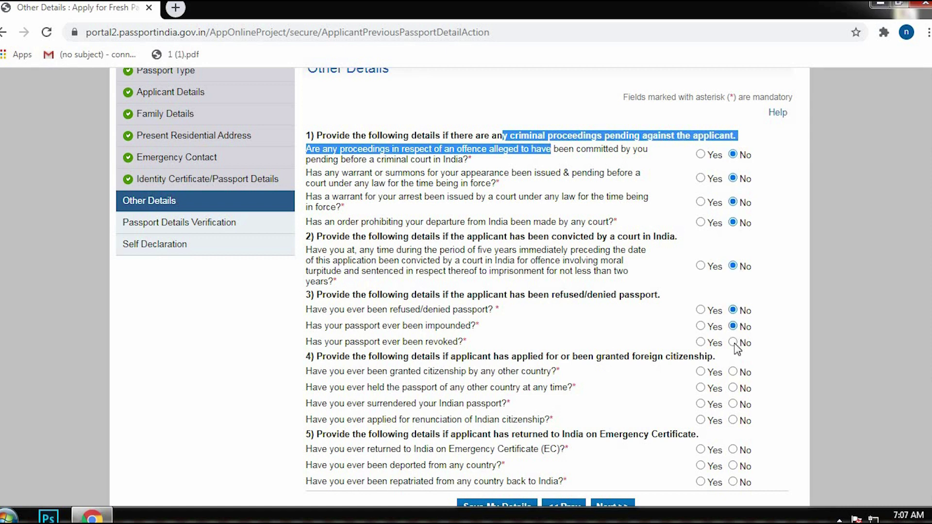
scroll(783, 317, "down", 2)
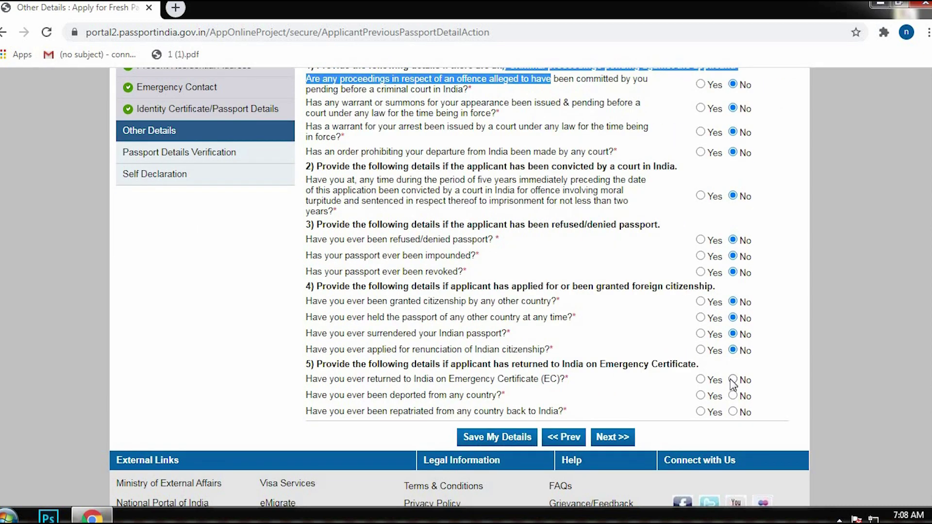
left_click(734, 397)
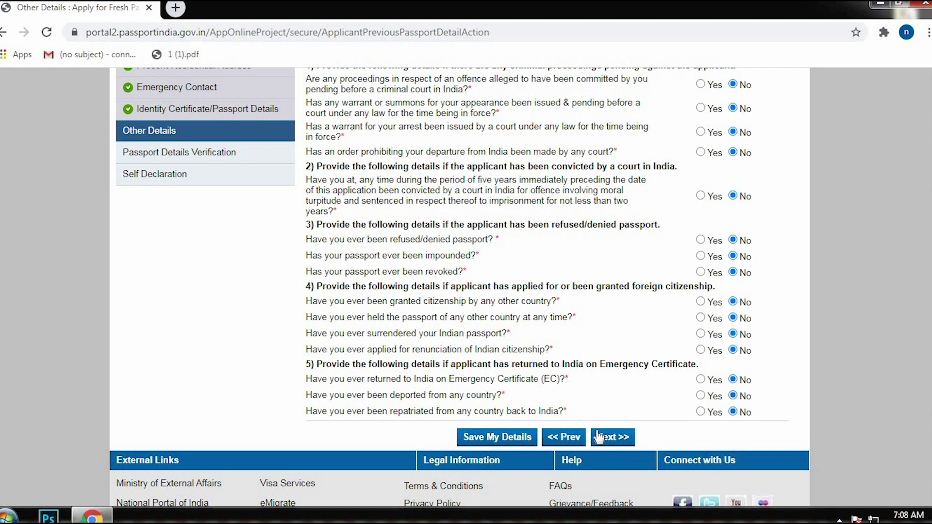
left_click(612, 437)
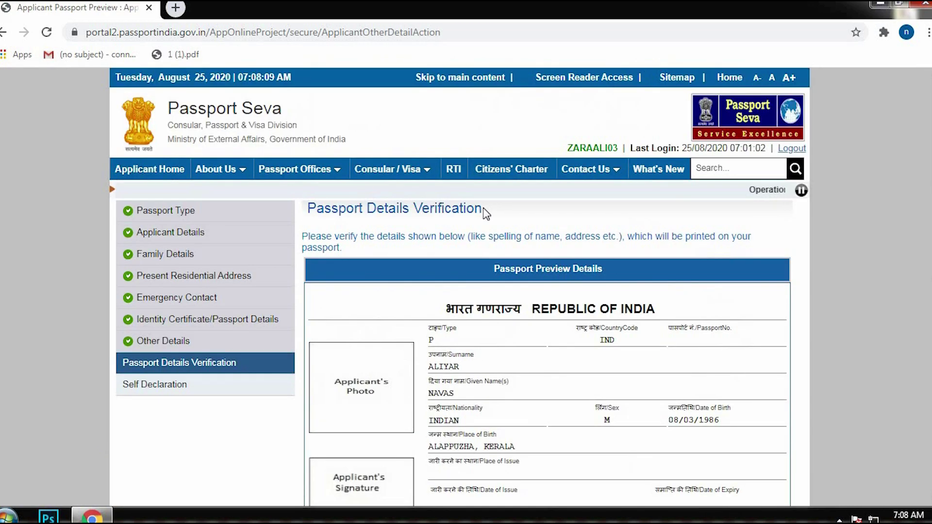
Scroll through the Passport Preview Details, then continue to the Self Declaration page.
scroll(483, 212, "down", 2)
scroll(512, 274, "down", 2)
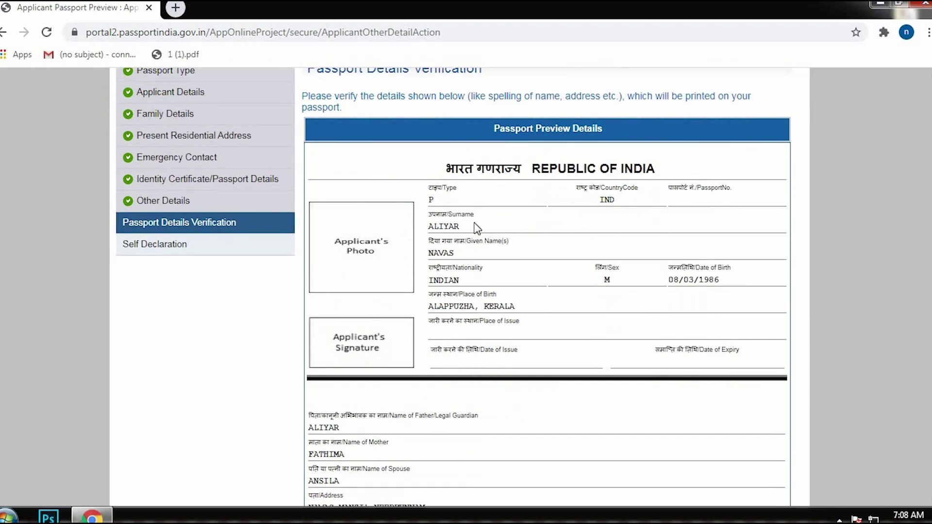
scroll(544, 262, "down", 2)
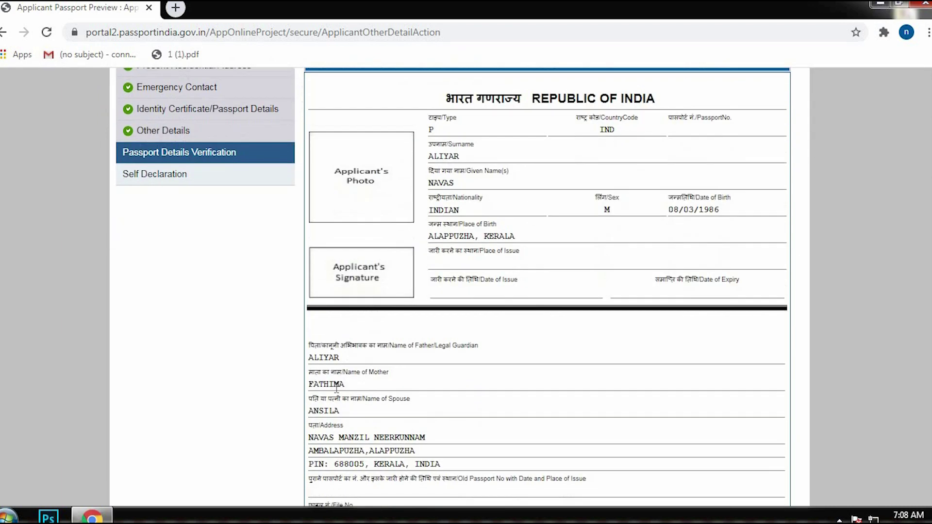
scroll(477, 318, "down", 2)
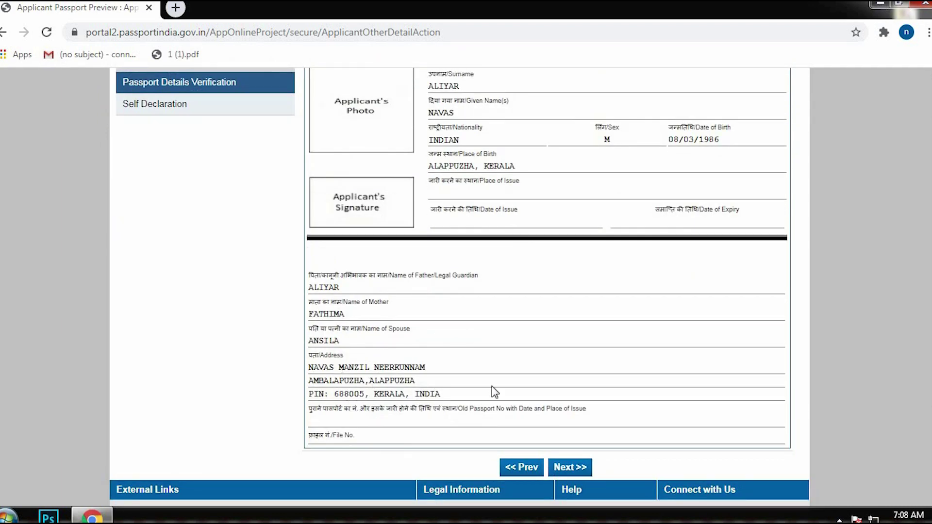
scroll(575, 188, "up", 4)
scroll(578, 335, "down", 10)
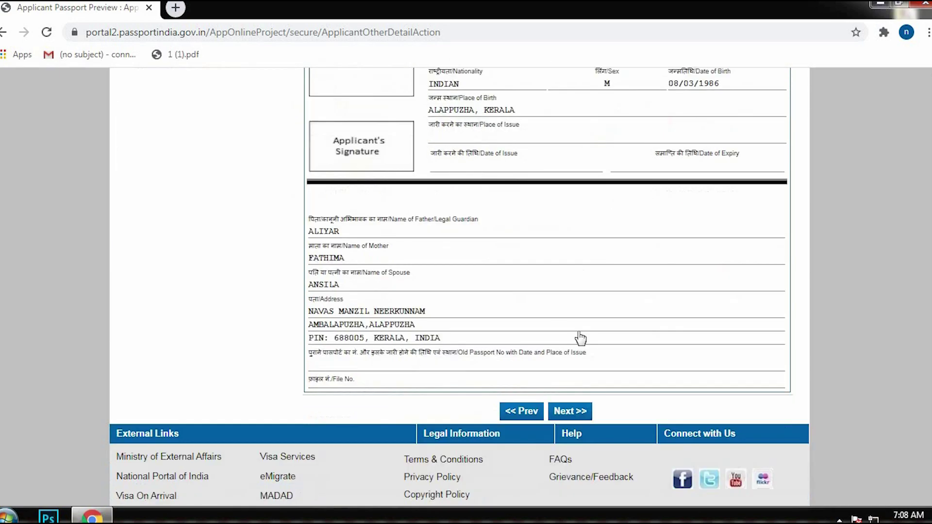
left_click(568, 327)
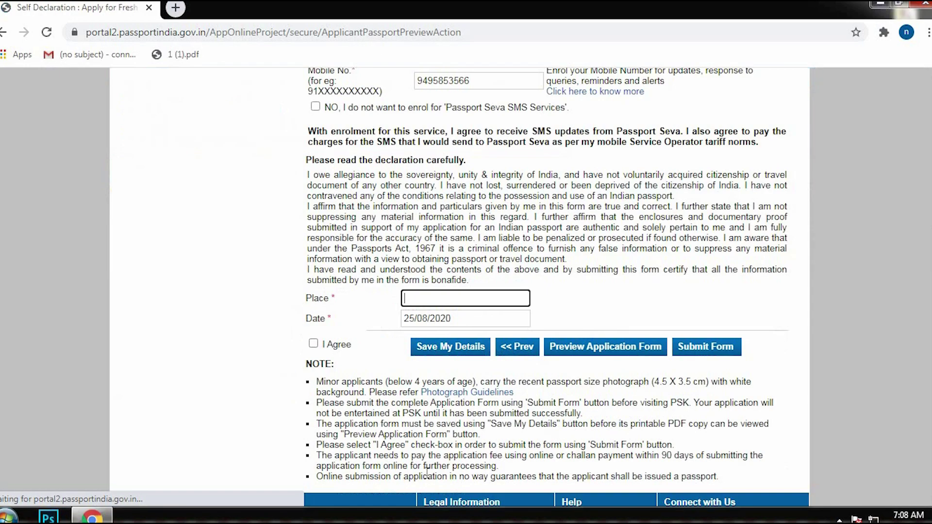
Set the proof of birth to the School leaving/Matriculation Certificate.
scroll(408, 292, "up", 8)
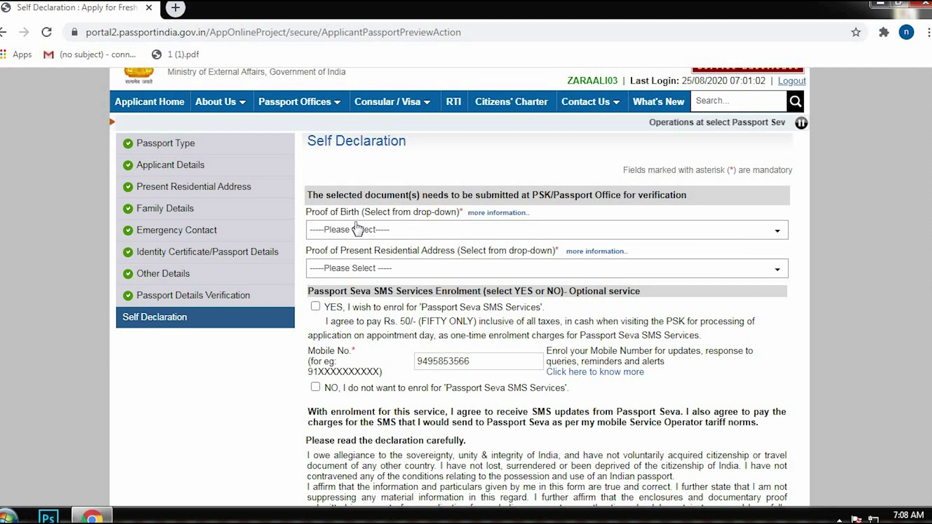
left_click(360, 236)
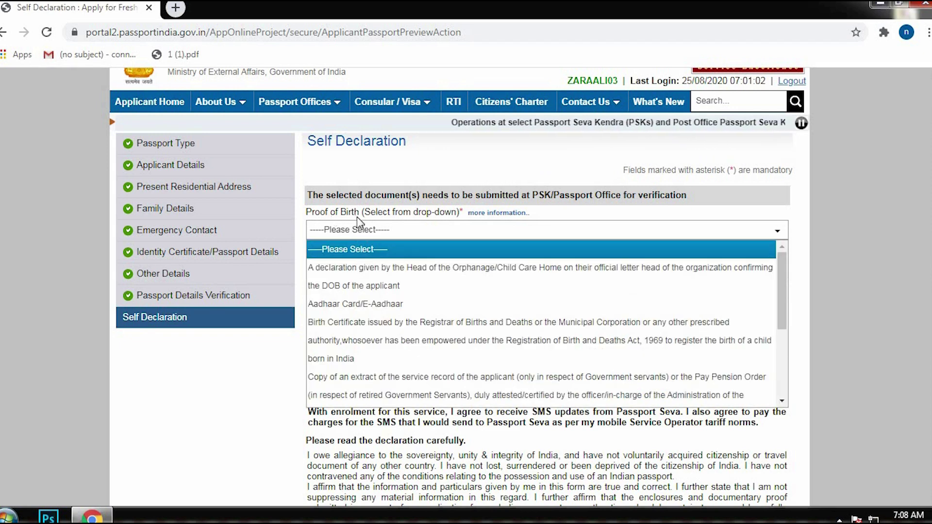
scroll(406, 308, "down", 1)
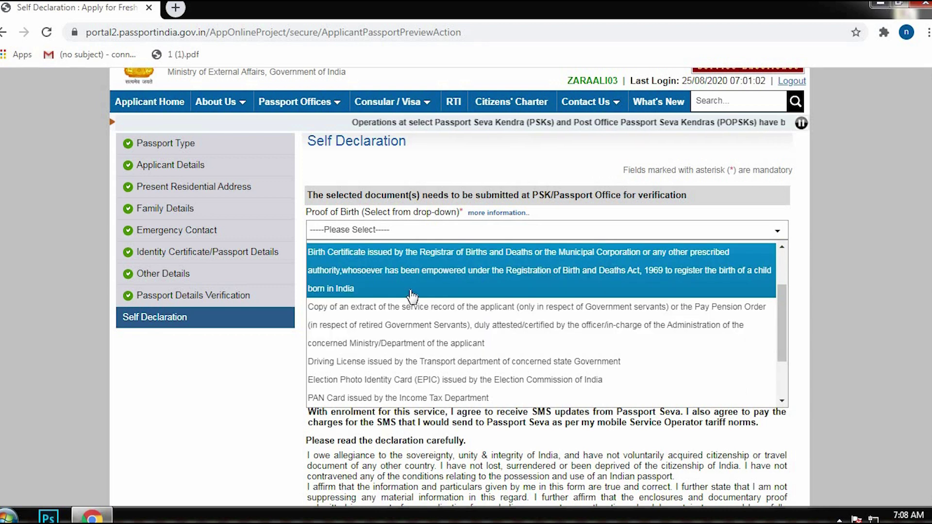
scroll(402, 345, "up", 1)
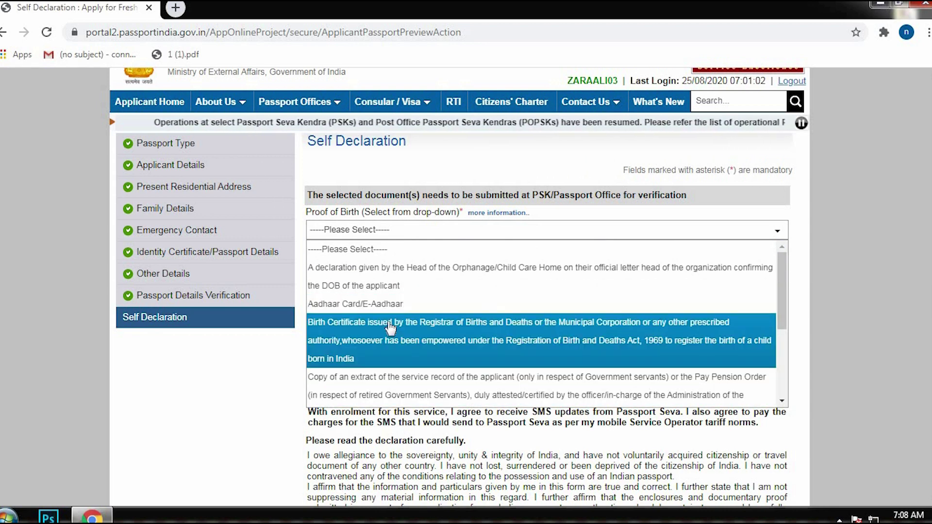
scroll(396, 291, "down", 1)
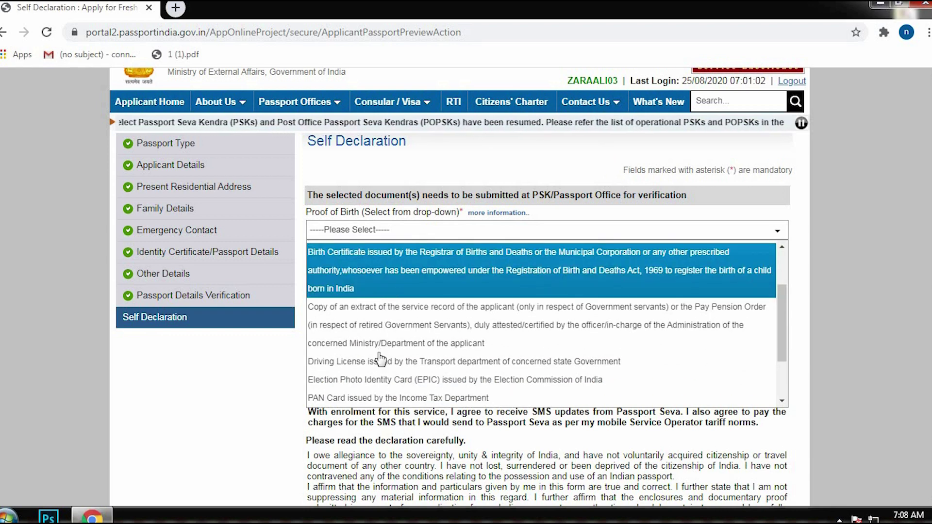
scroll(383, 305, "down", 1)
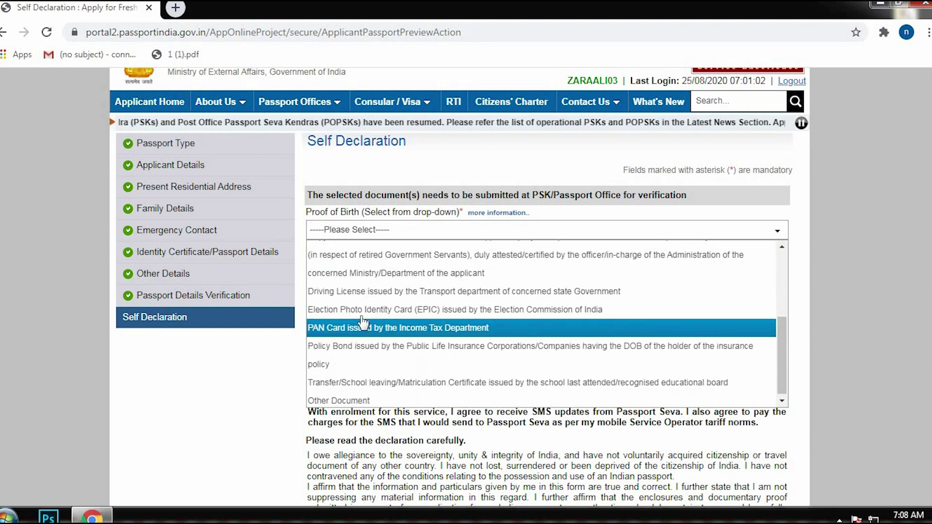
left_click(376, 383)
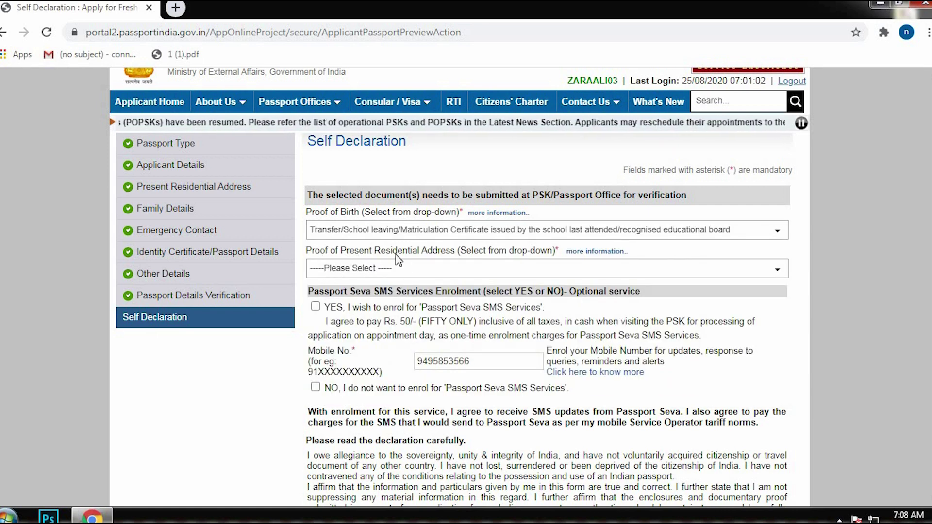
Set the proof of present residential address to Aadhaar Card/e-Aadhar.
left_click(381, 272)
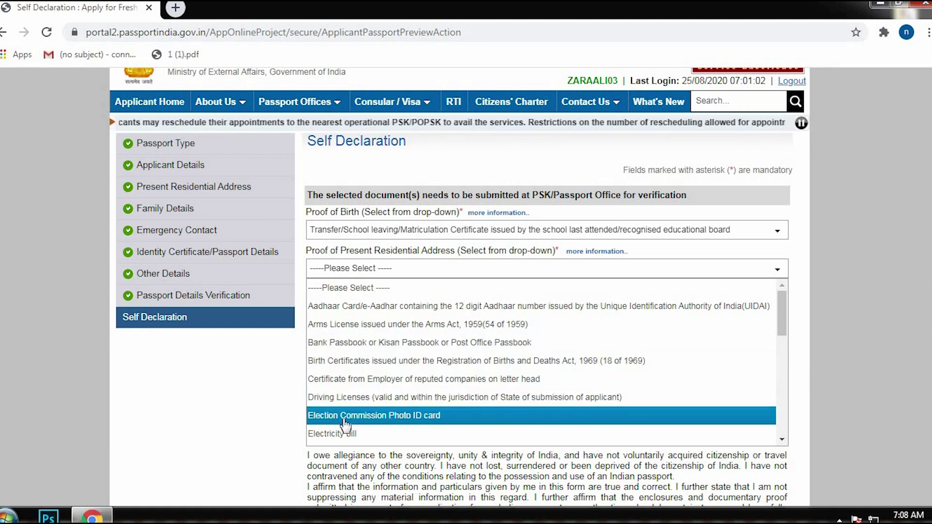
scroll(345, 418, "down", 3)
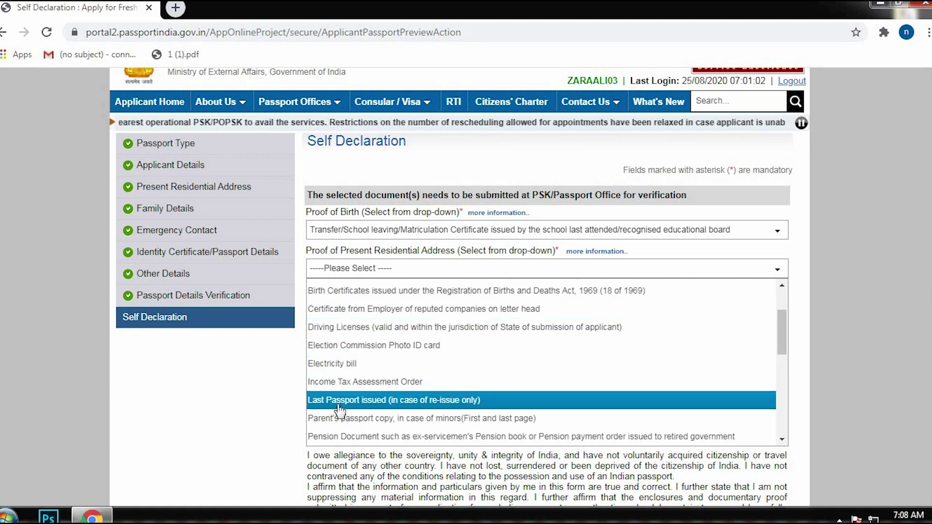
scroll(396, 367, "down", 3)
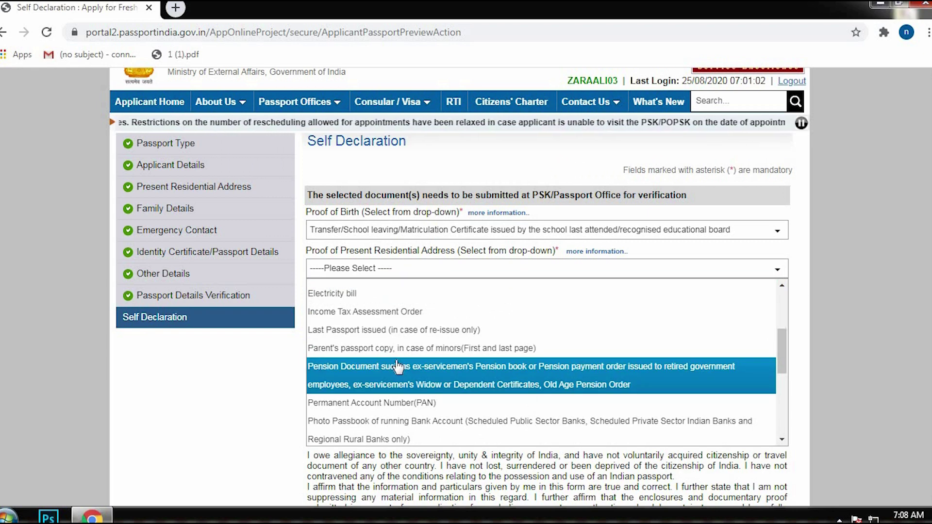
scroll(397, 364, "down", 3)
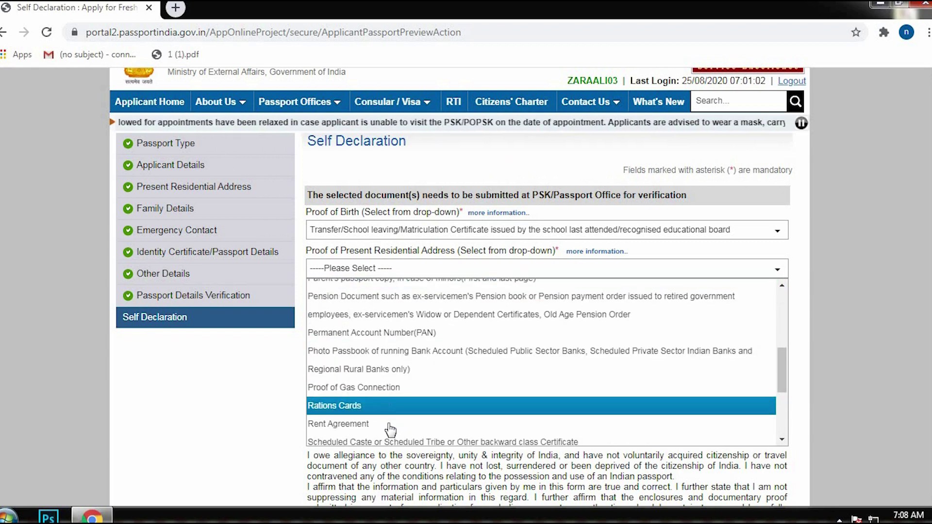
scroll(394, 374, "down", 6)
key("Down")
key("Down")
key("Down")
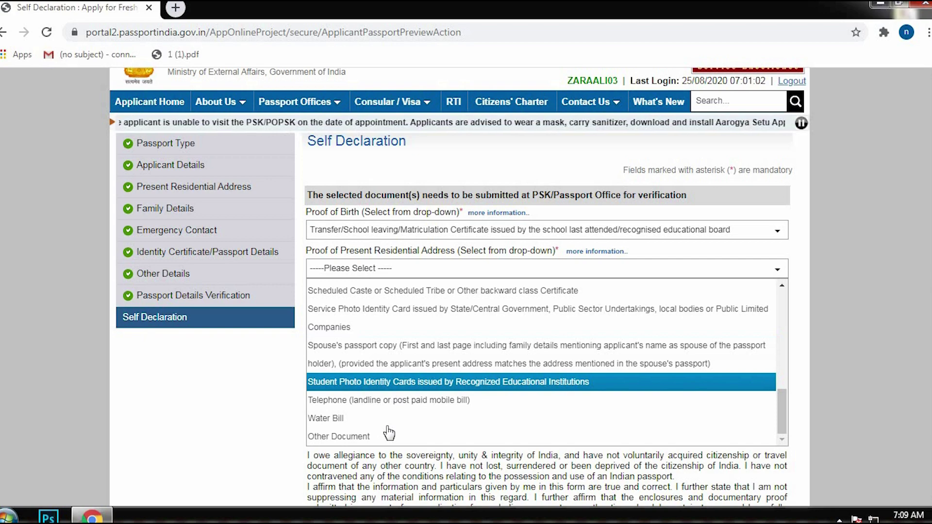
scroll(380, 366, "up", 10)
left_click(383, 376)
scroll(425, 232, "down", 3)
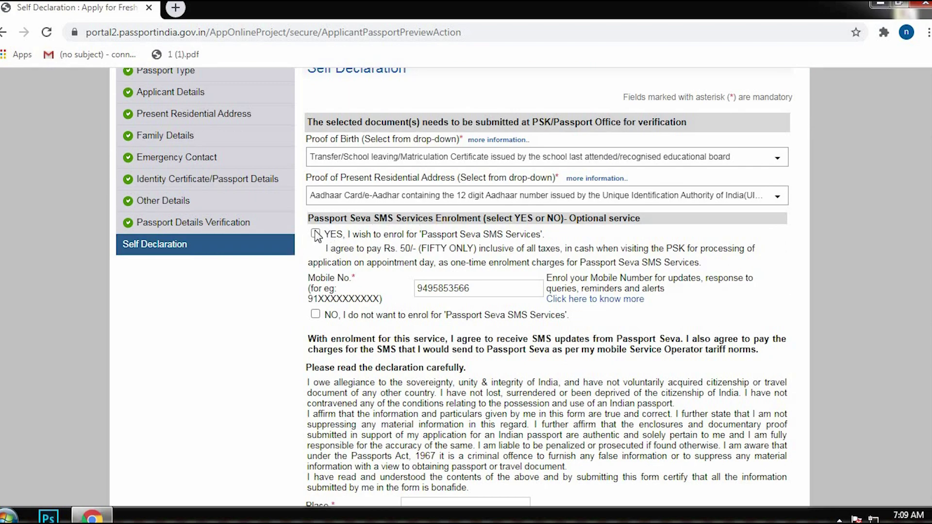
Tick NO SMS, enter ALAPPUZHA as the place, agree to the declaration, and submit the form.
left_click(315, 314)
scroll(413, 311, "down", 5)
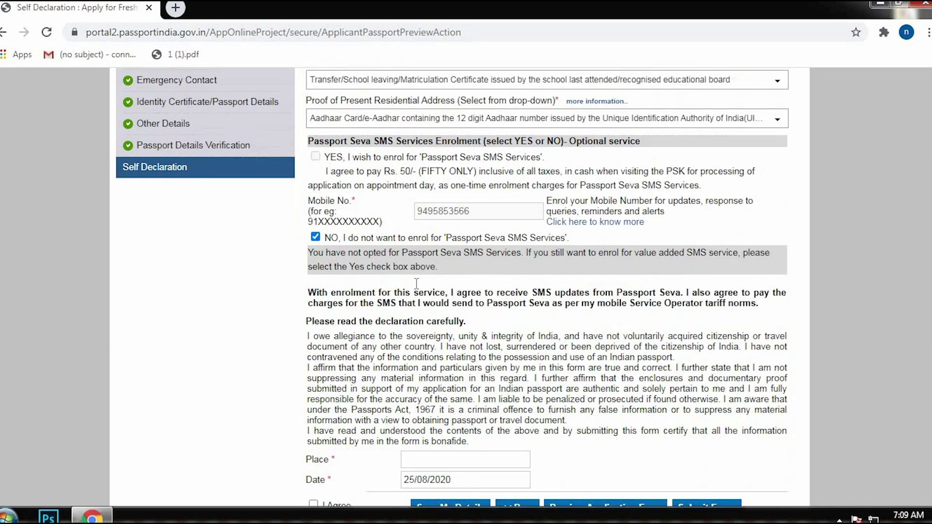
left_click(458, 325)
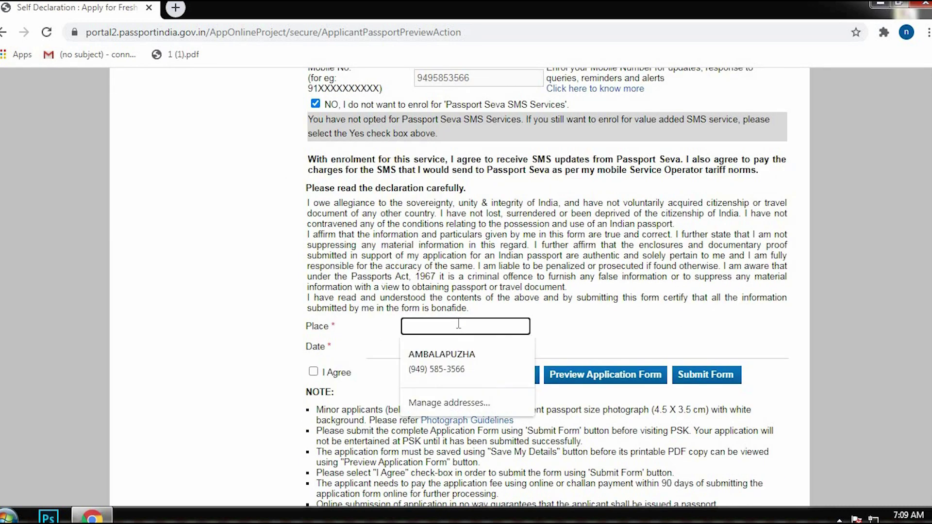
type("ALAPPUZHA")
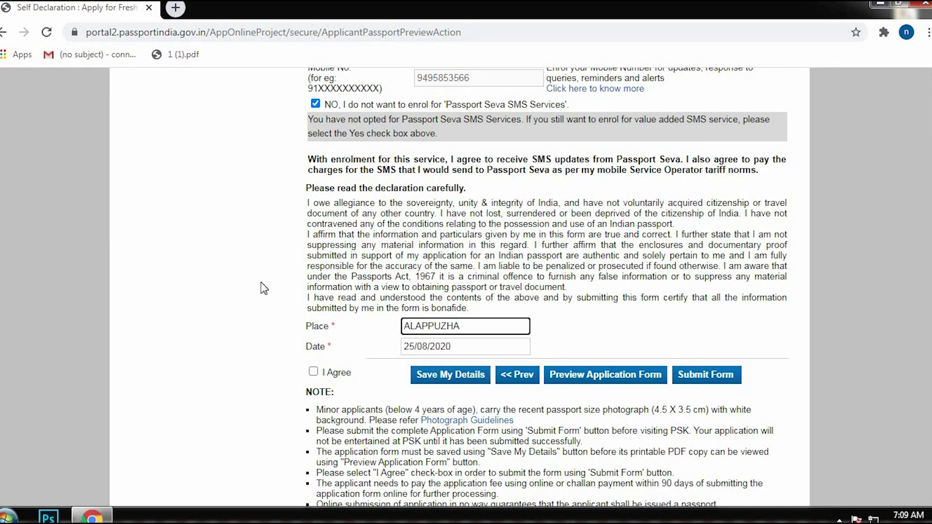
left_click(314, 373)
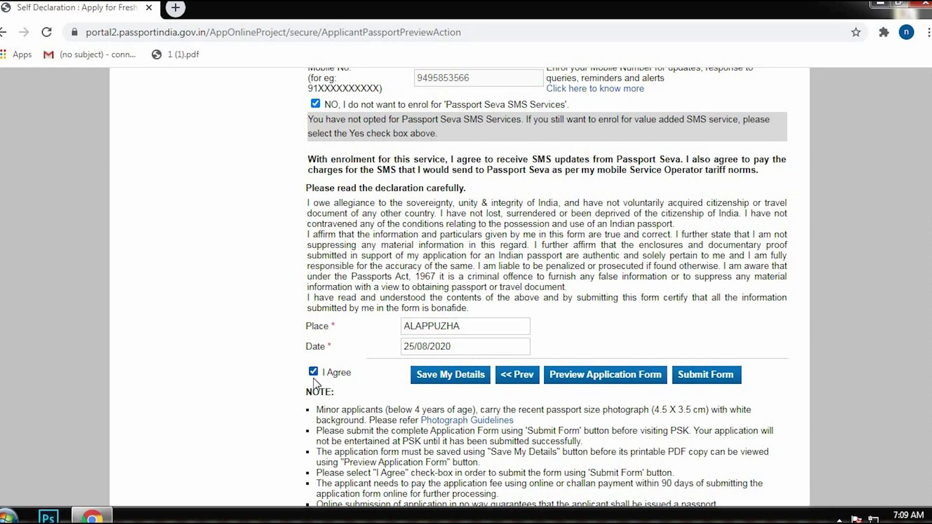
left_click(713, 383)
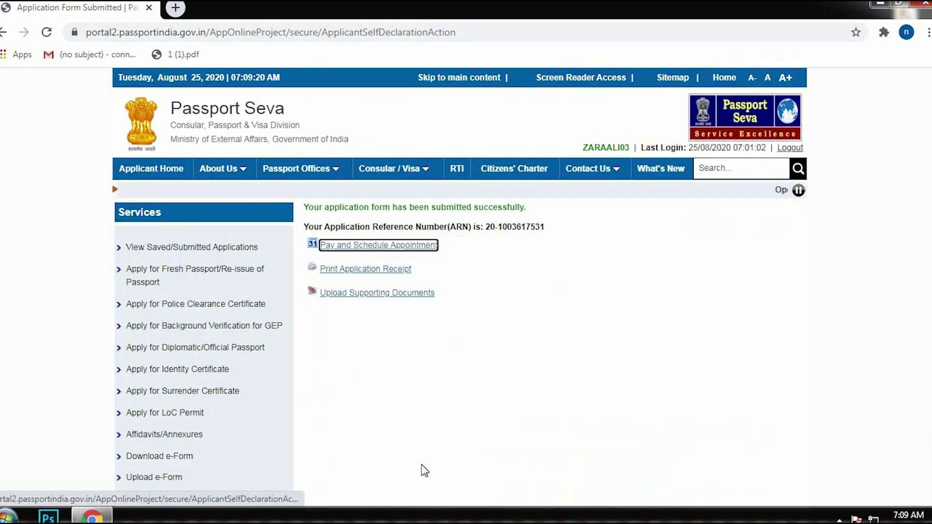
Start scheduling the appointment with Online Payment and continue to office availability.
left_click(365, 247)
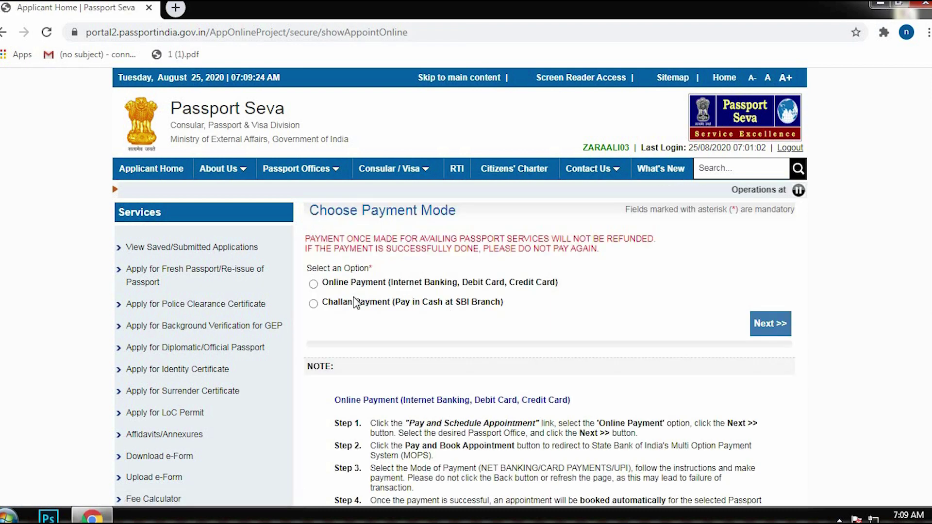
left_click(313, 284)
left_click(771, 323)
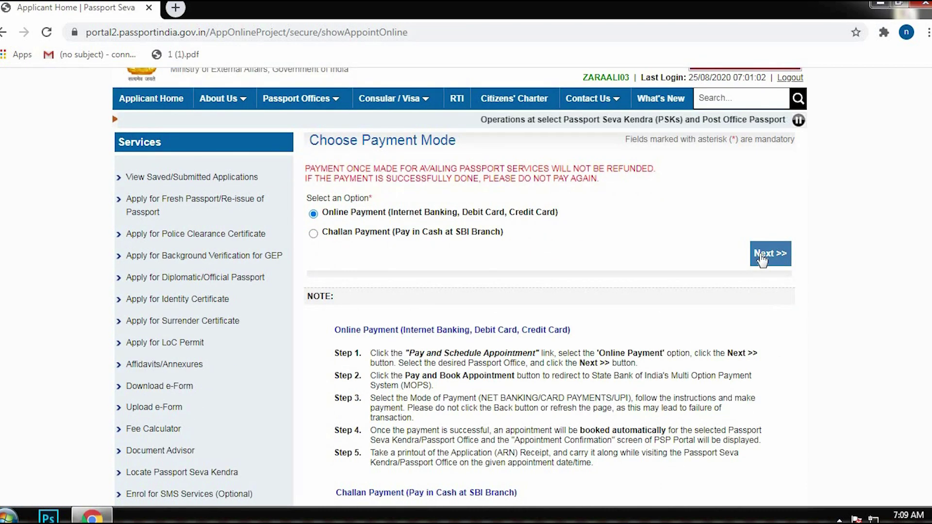
left_click(547, 335)
scroll(354, 264, "down", 1)
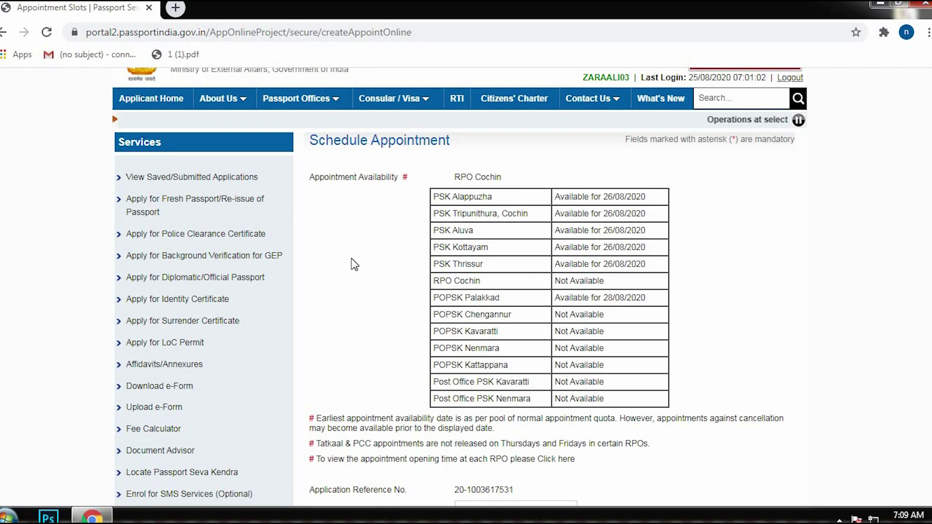
Choose PSK Alappuzha, enter the captcha, and book 26/08/2020 via Pay and Book Appointment.
double_click(450, 202)
scroll(483, 376, "down", 2)
left_click(484, 373)
left_click(492, 214)
scroll(483, 331, "down", 2)
left_click(480, 330)
type("8Z5MDY")
left_click(548, 366)
left_click(523, 416)
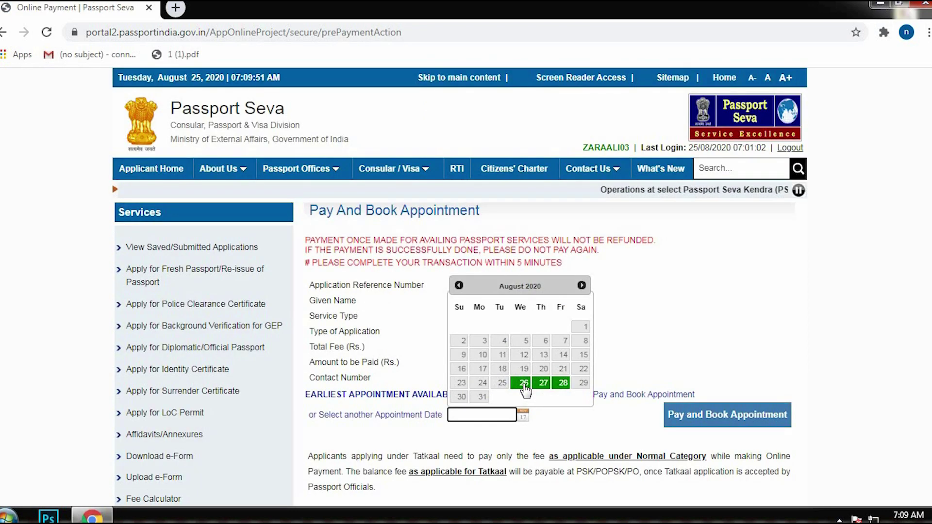
left_click(558, 381)
left_click(727, 415)
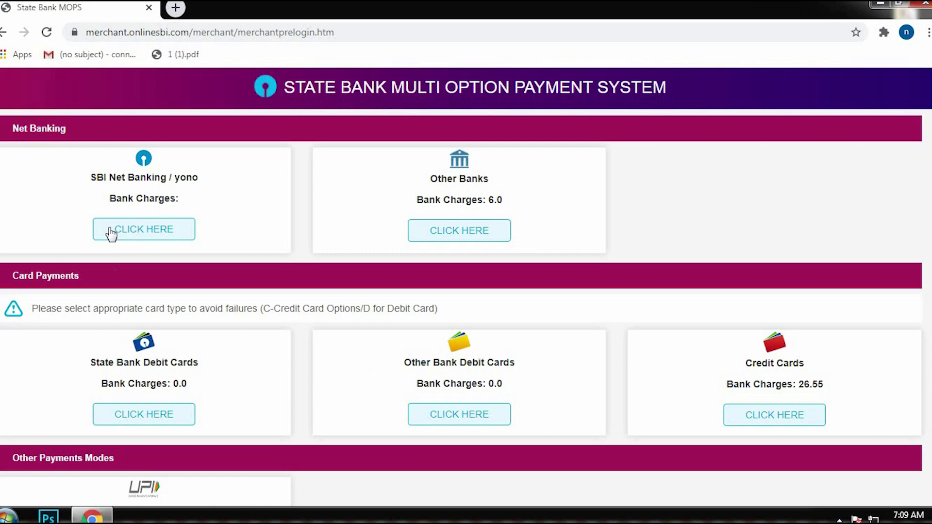
Pay the Rs 1500.00 fee with an other-bank debit card.
left_click(474, 417)
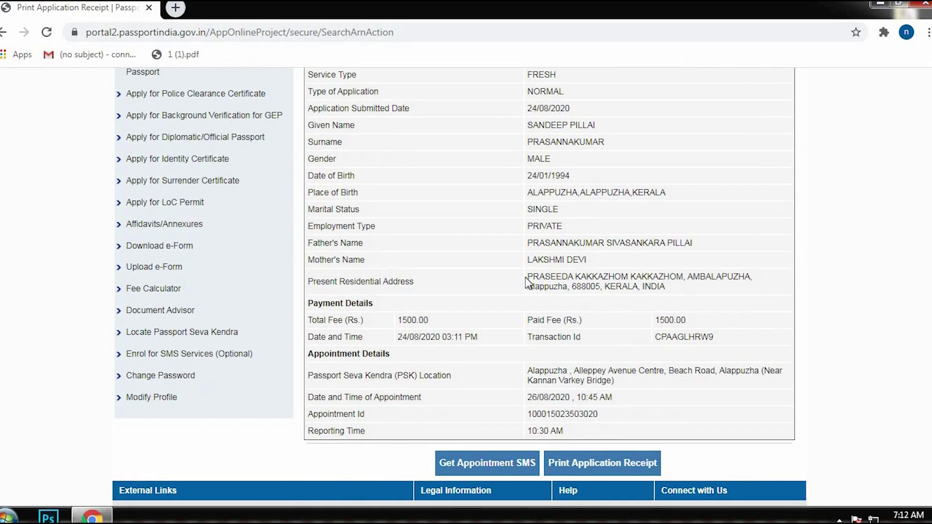
scroll(524, 277, "up", 1)
scroll(529, 272, "down", 3)
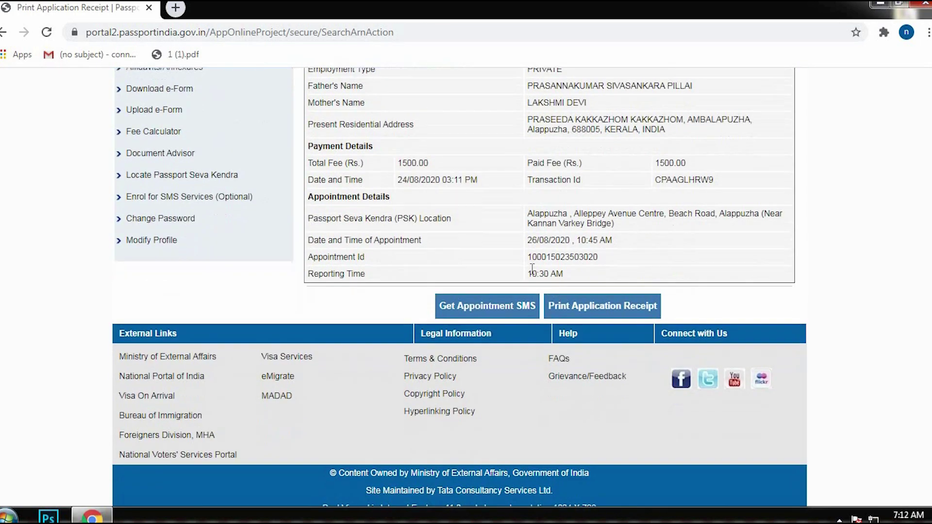
scroll(532, 268, "down", 1)
Print the application receipt and confirm to show the 26/08/2020 appointment receipt.
left_click(590, 279)
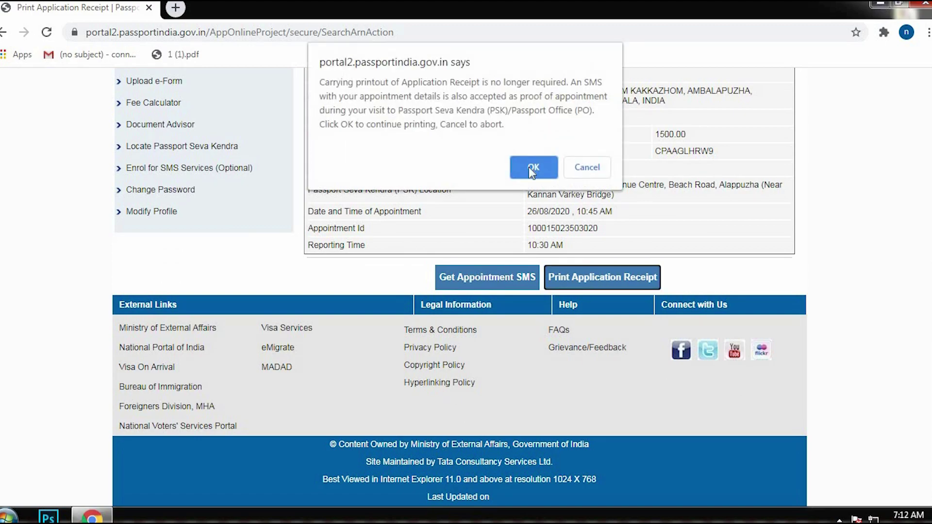
left_click(533, 167)
scroll(395, 221, "down", 4)
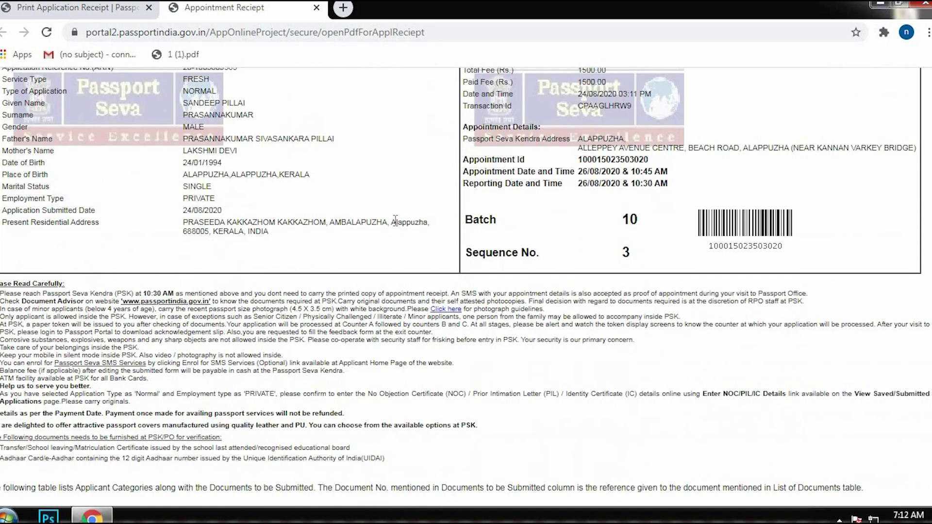
scroll(395, 221, "down", 4)
scroll(396, 221, "up", 5)
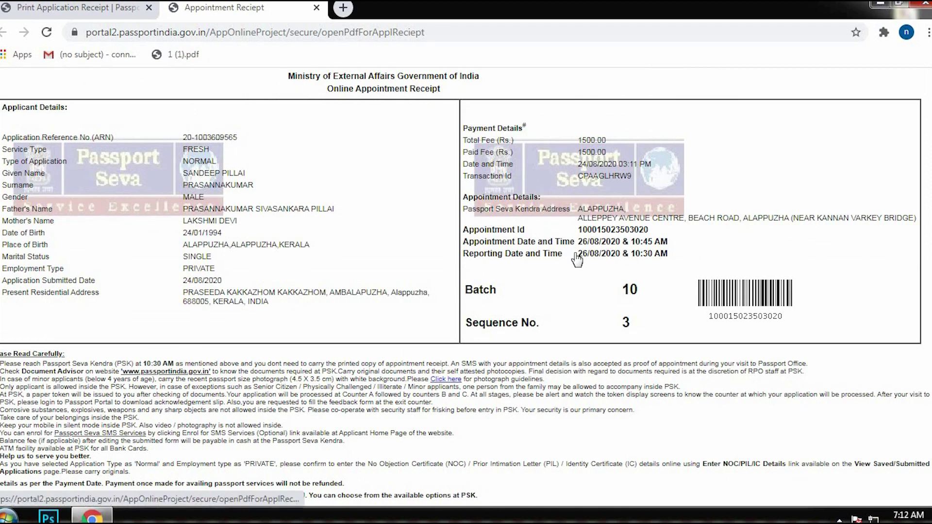
left_click_drag(663, 243, 733, 140)
scroll(738, 184, "down", 1)
left_click_drag(613, 231, 570, 269)
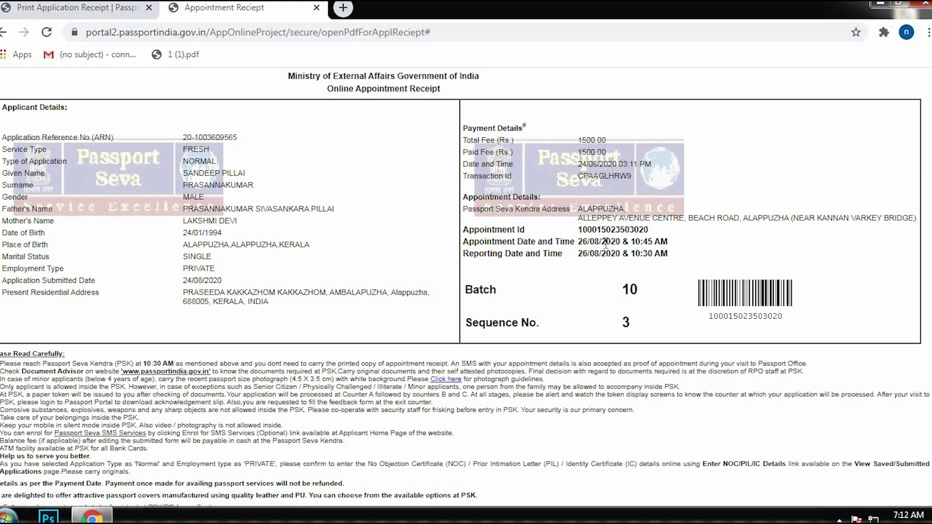
scroll(605, 243, "down", 10)
scroll(556, 244, "up", 9)
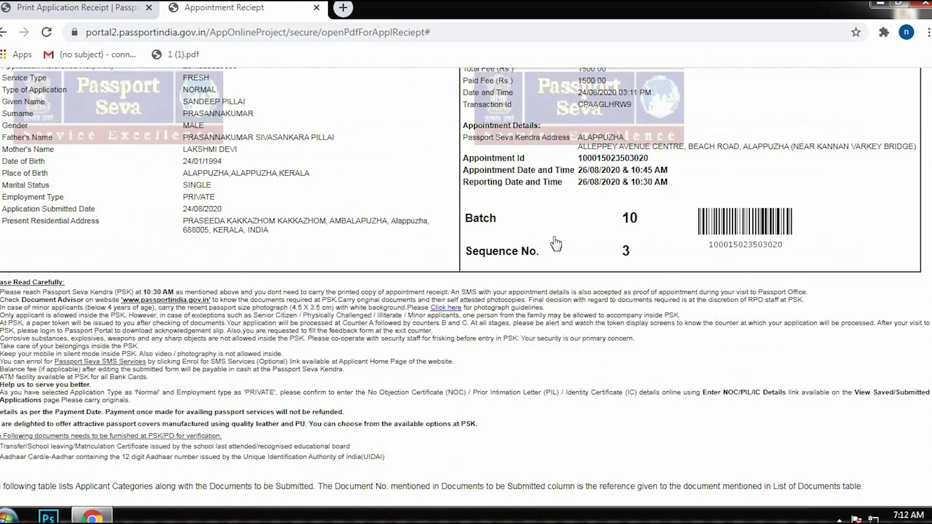
scroll(557, 244, "up", 3)
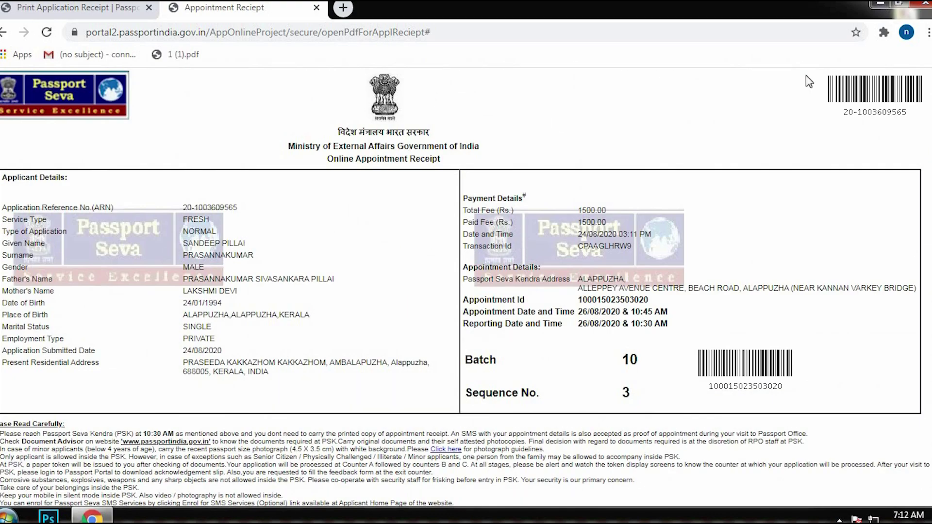